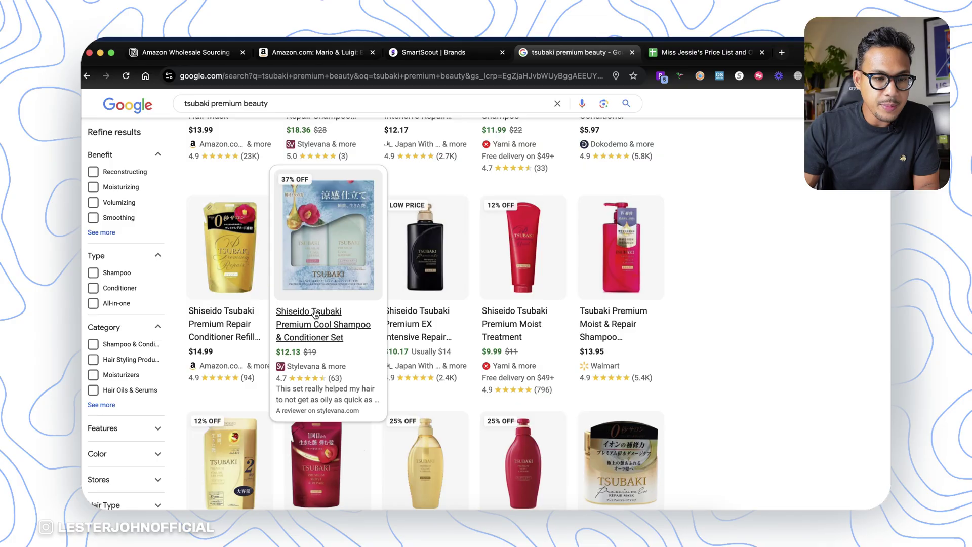
# - Examine the Google results for "tsubaki premium beauty", including the product listings and web results
pyautogui.scroll(6, 315, 314)
pyautogui.scroll(-8, 233, 449)
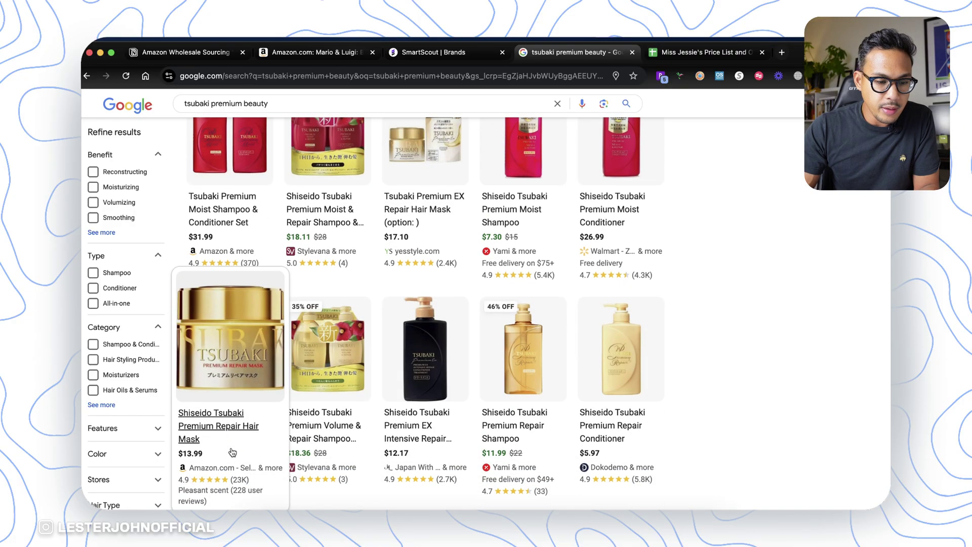
pyautogui.scroll(-5, 321, 357)
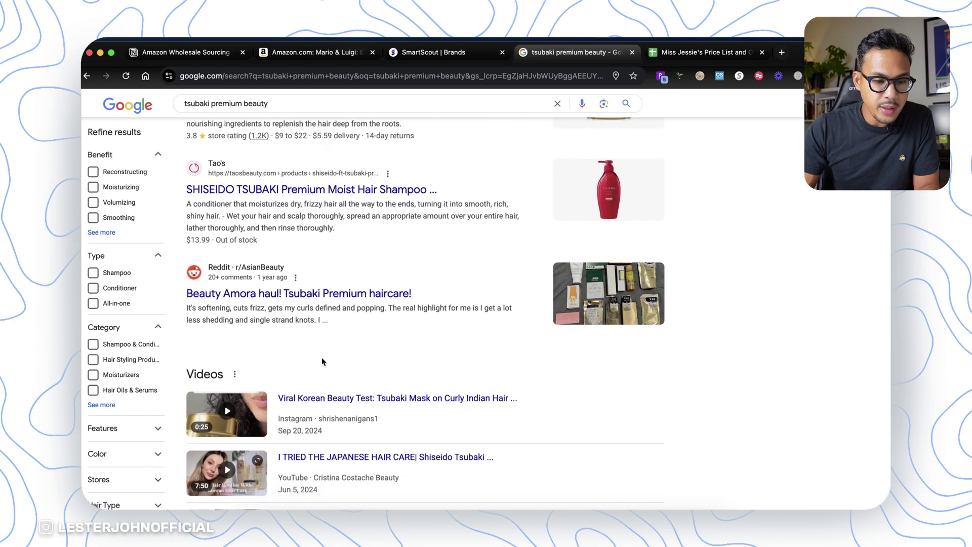
pyautogui.scroll(7, 319, 349)
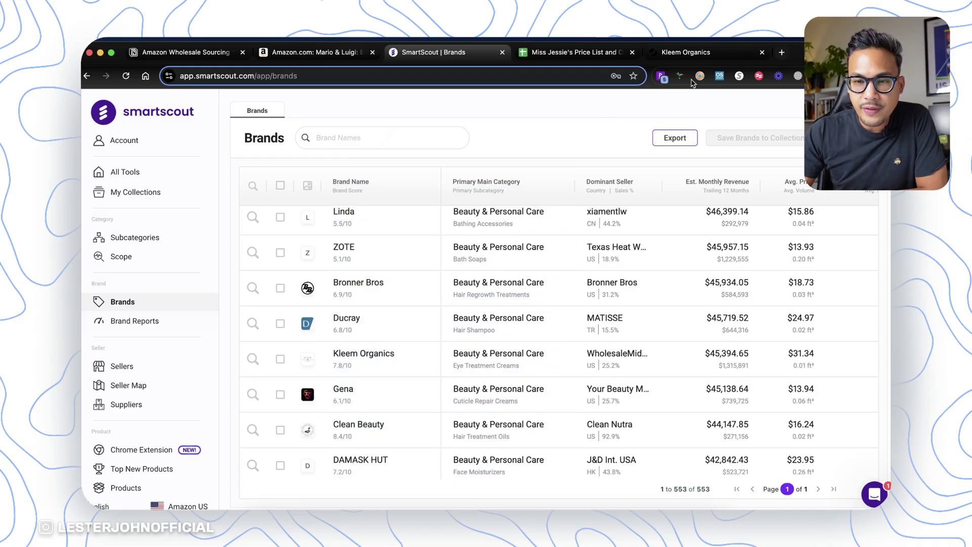
# - Place the Kleem Organics browser tab directly after SmartScout and review that brand's entry in the SmartScout Brands list
pyautogui.moveTo(703, 54); pyautogui.dragTo(564, 48)
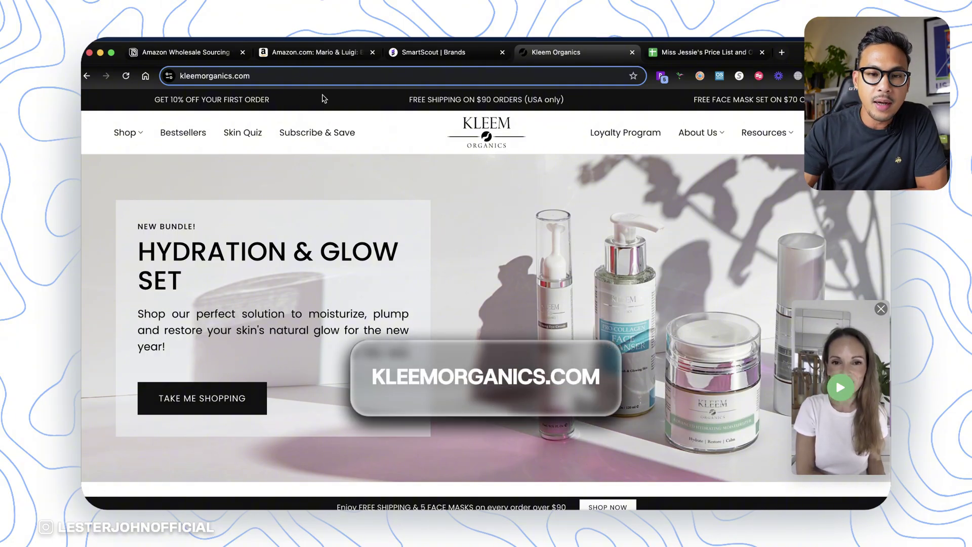
pyautogui.click(440, 59)
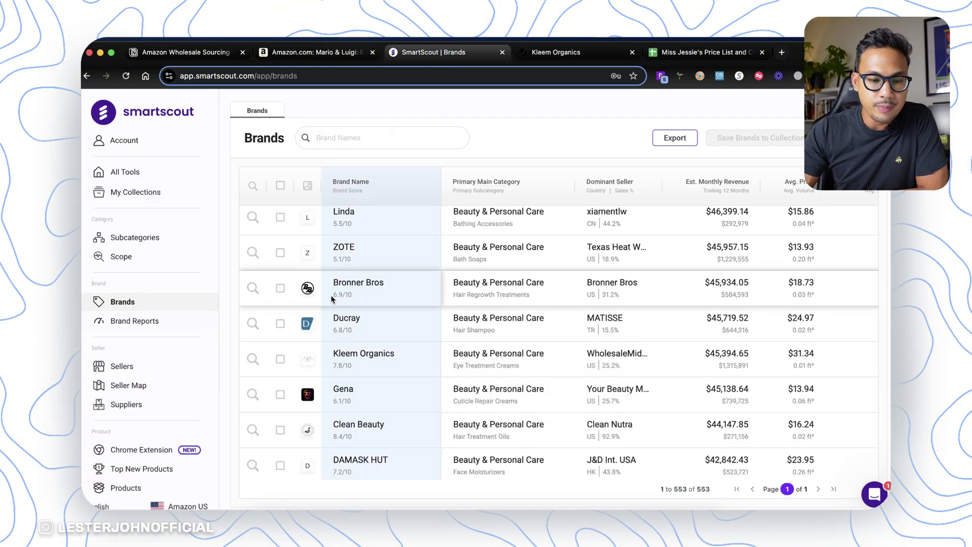
pyautogui.scroll(3, 345, 444)
# - Return to the Kleem Organics website and open its Wholesale Application page from the footer's services links
pyautogui.click(575, 54)
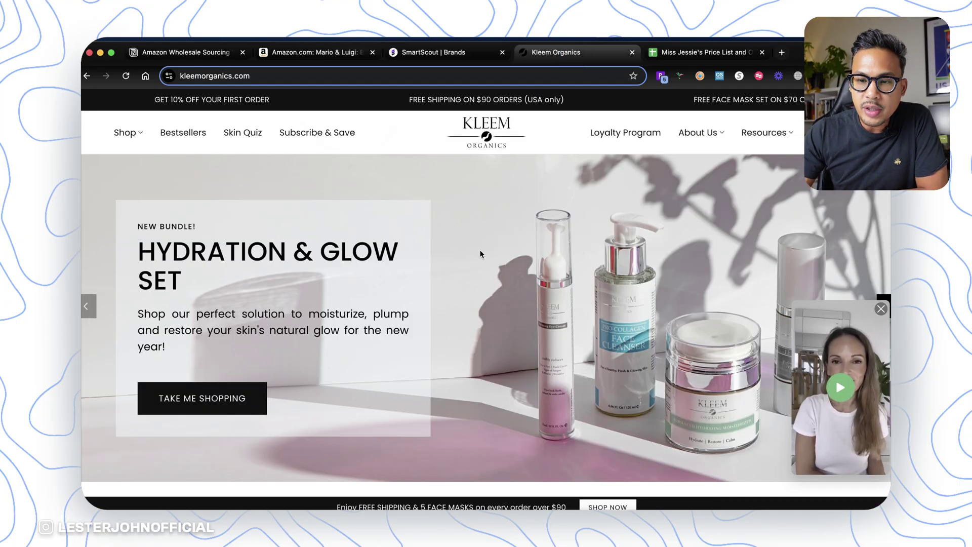
pyautogui.scroll(-1, 480, 255)
pyautogui.scroll(-15, 480, 255)
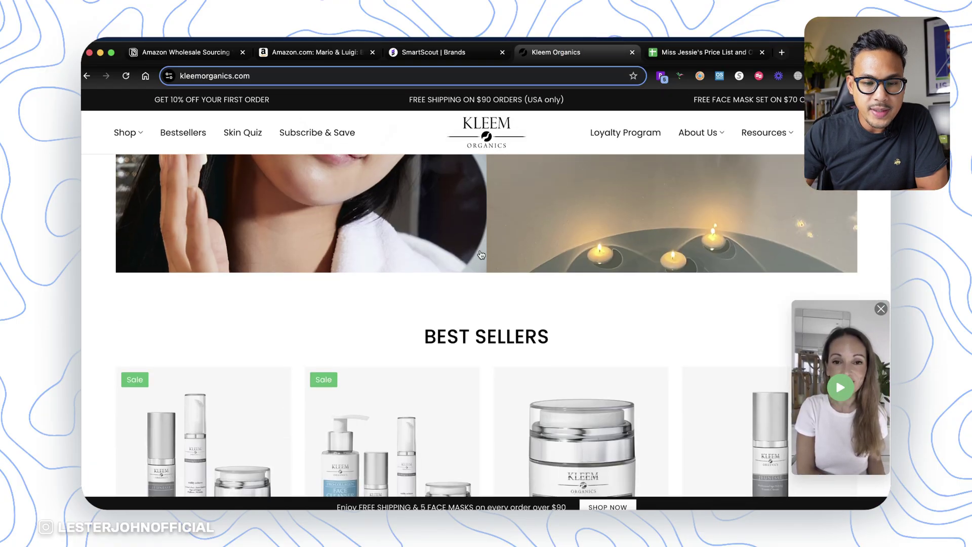
pyautogui.scroll(-15, 481, 254)
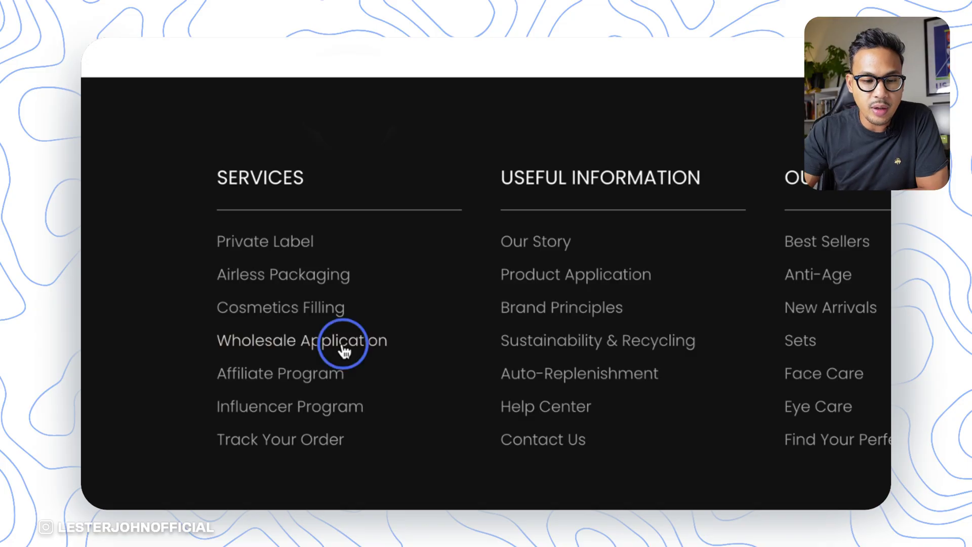
pyautogui.click(344, 351)
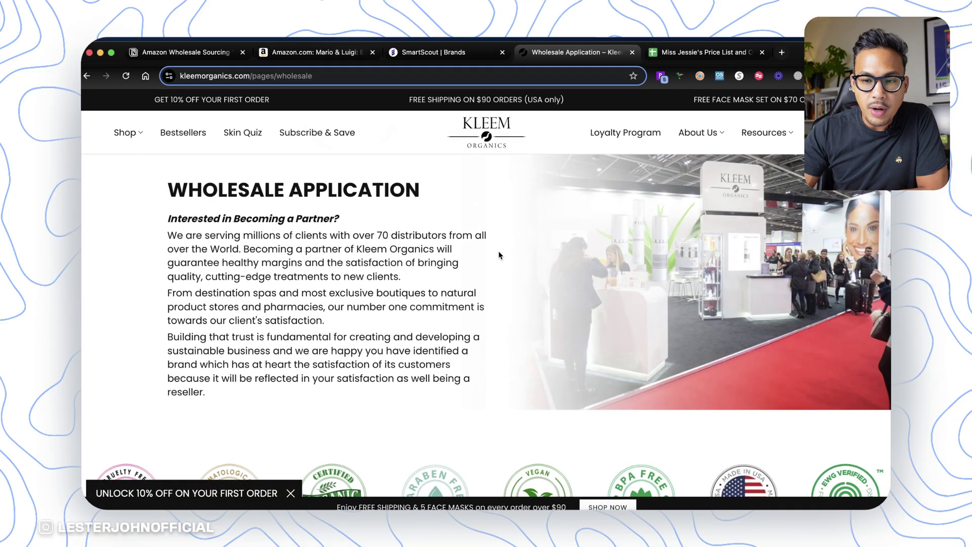
# - Review the Kleem Organics wholesale page, including the partner description, application form fields and partner logos
pyautogui.scroll(-4, 498, 255)
pyautogui.scroll(-6, 498, 254)
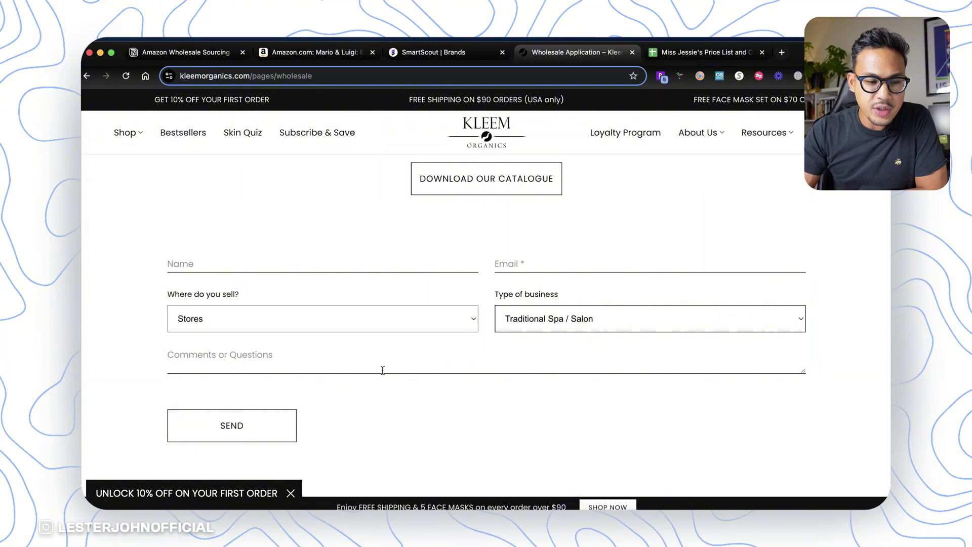
pyautogui.scroll(-3, 395, 349)
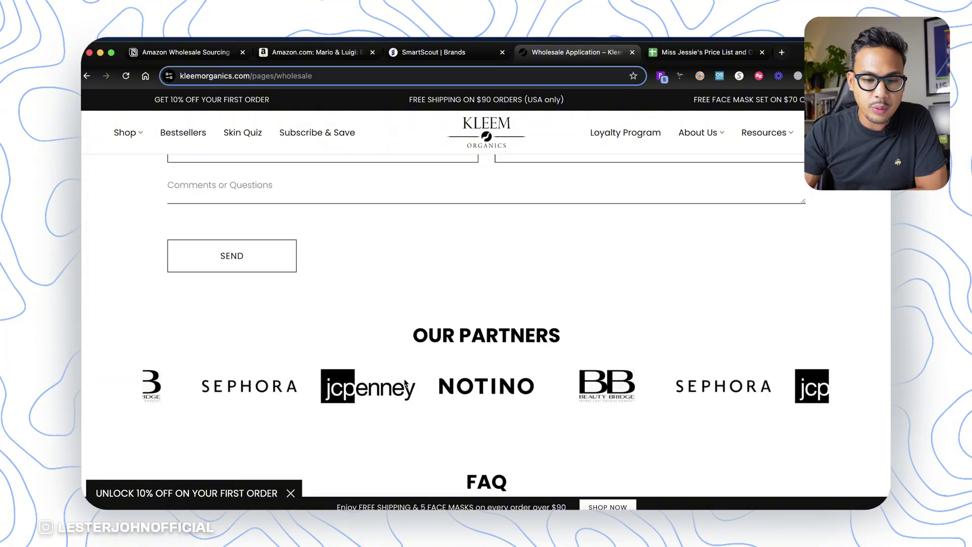
pyautogui.scroll(5, 404, 375)
pyautogui.scroll(1, 405, 384)
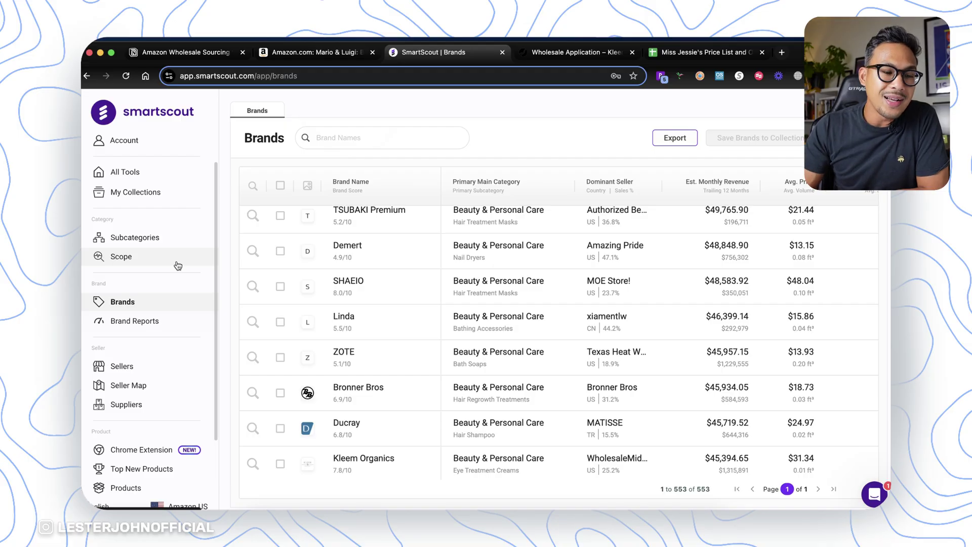
# - Open SmartScout's Suppliers directory and examine the listed suppliers' names, descriptions and contact details
pyautogui.scroll(-3, 140, 349)
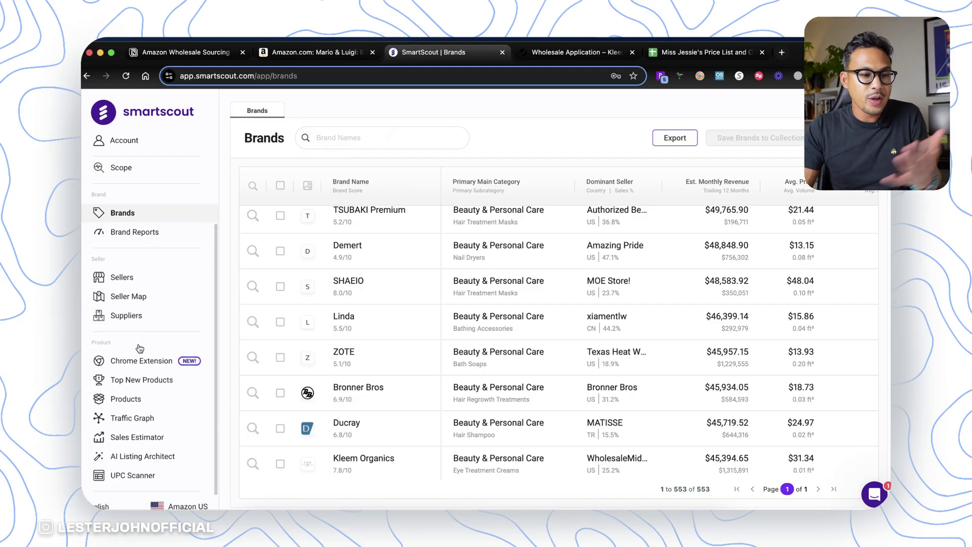
pyautogui.click(134, 315)
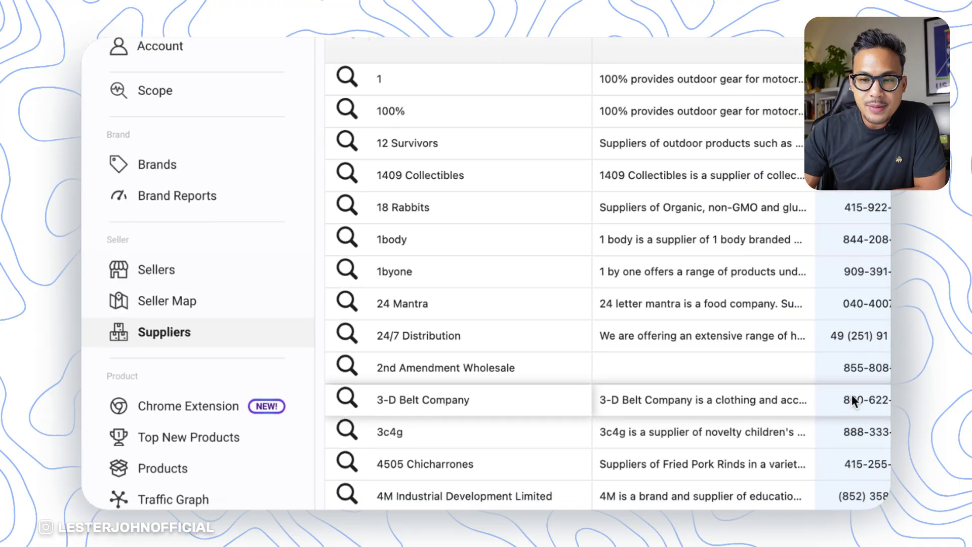
pyautogui.scroll(-3, 547, 354)
pyautogui.scroll(-15, 548, 354)
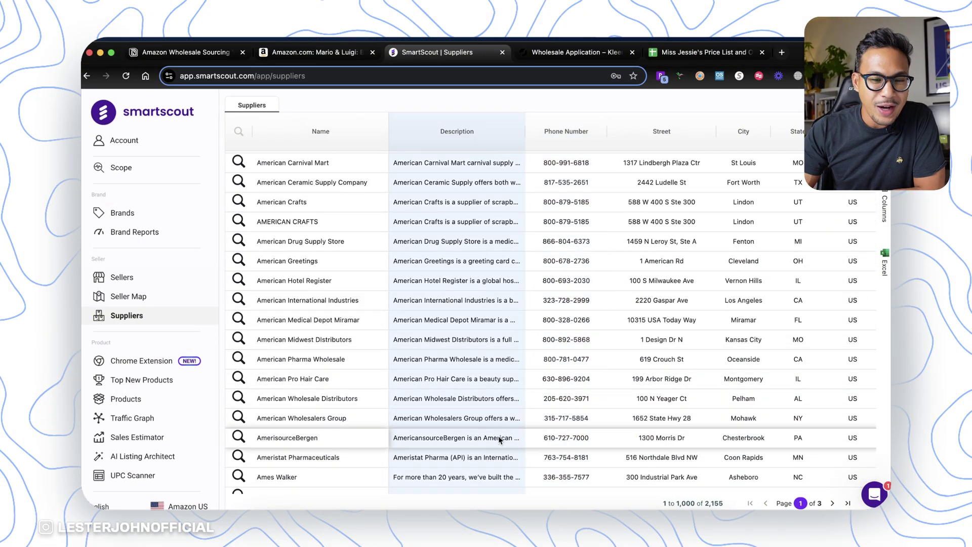
pyautogui.scroll(20, 498, 435)
pyautogui.scroll(5, 498, 436)
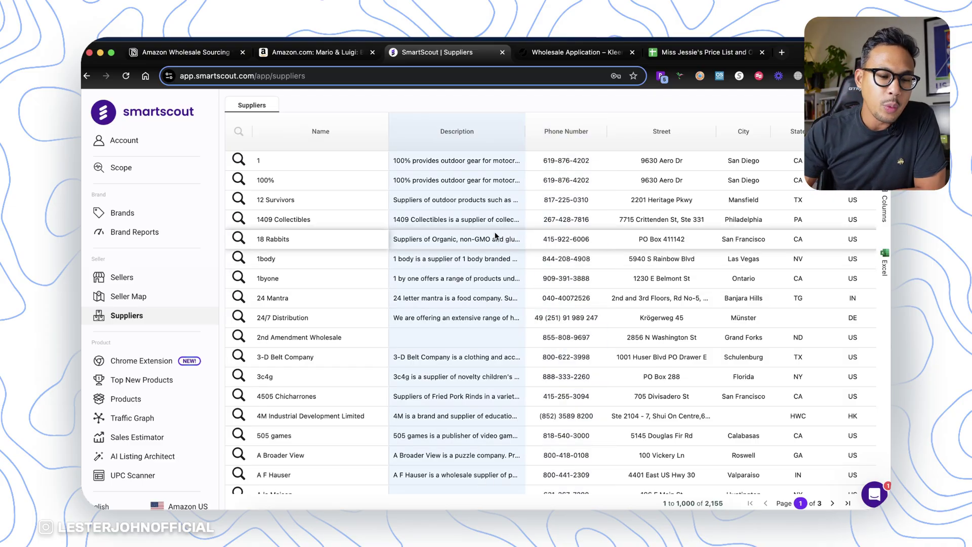
pyautogui.scroll(-4, 457, 289)
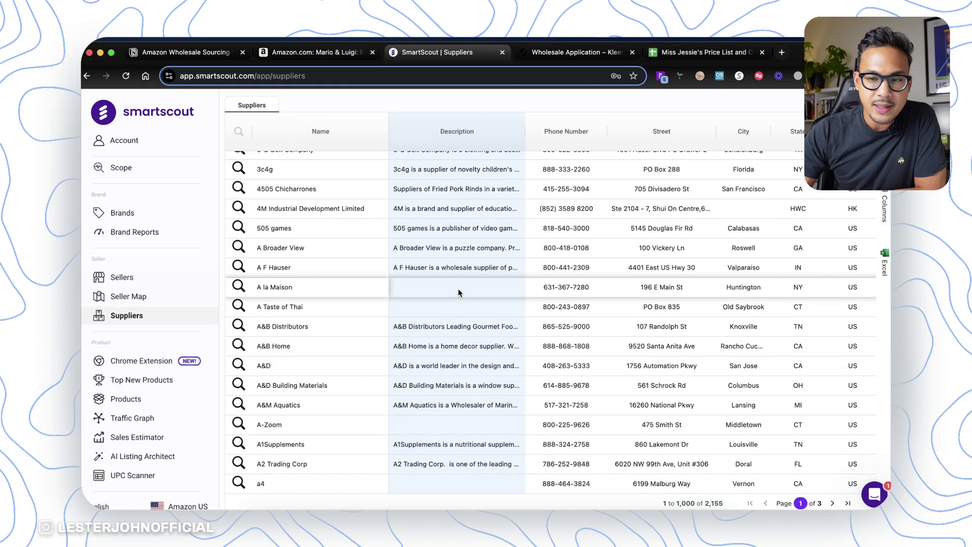
pyautogui.scroll(-8, 458, 288)
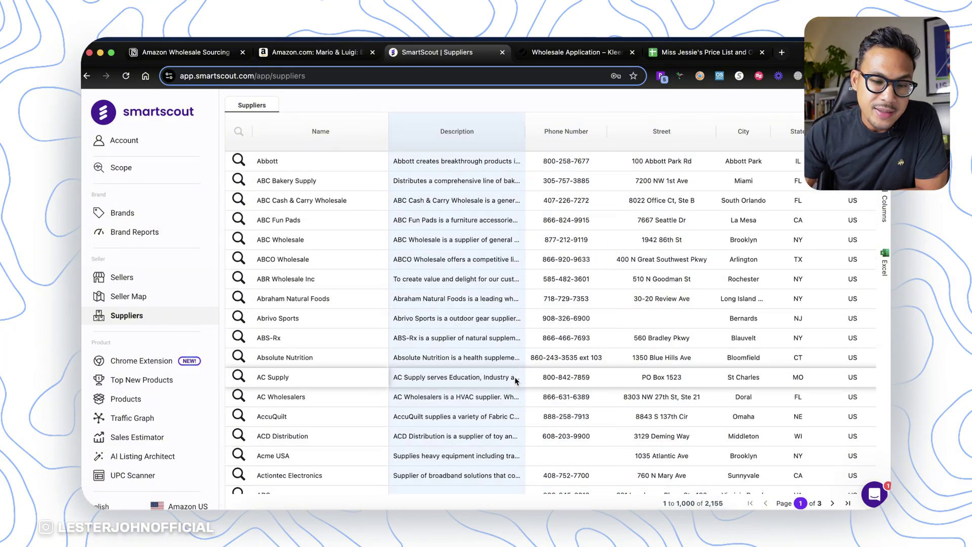
pyautogui.scroll(10, 498, 314)
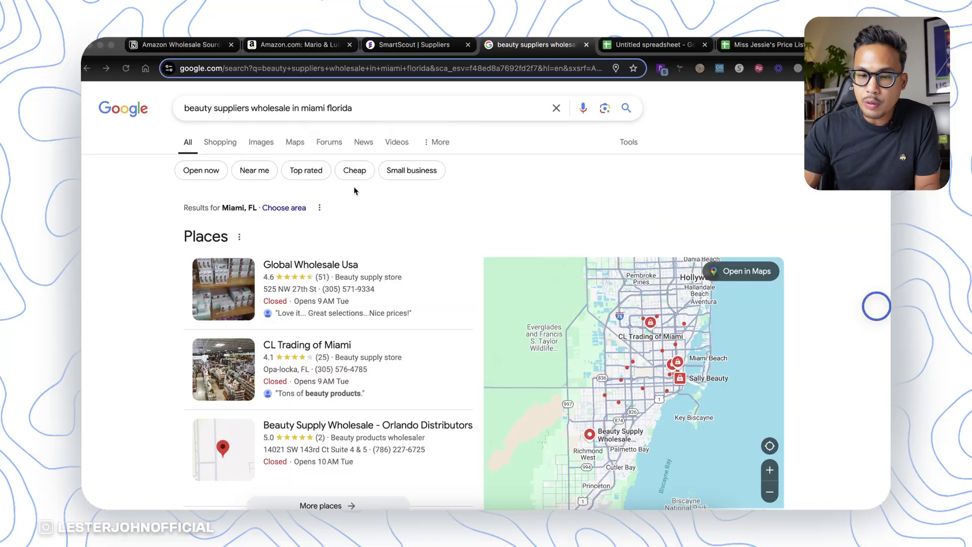
# - Review the Google results for "beauty suppliers wholesale in miami florida" and open the Carib Sales website in its own tab
pyautogui.scroll(-7, 370, 212)
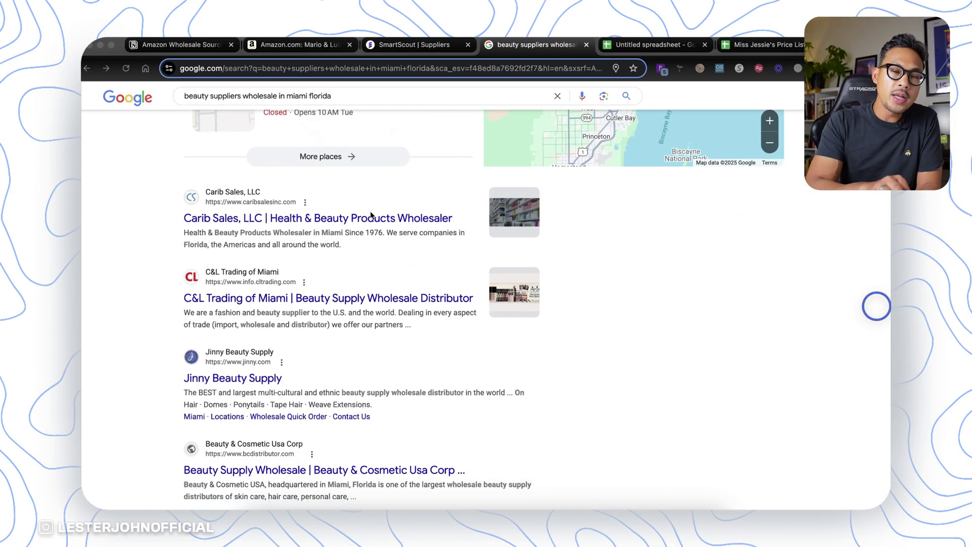
pyautogui.scroll(7, 369, 215)
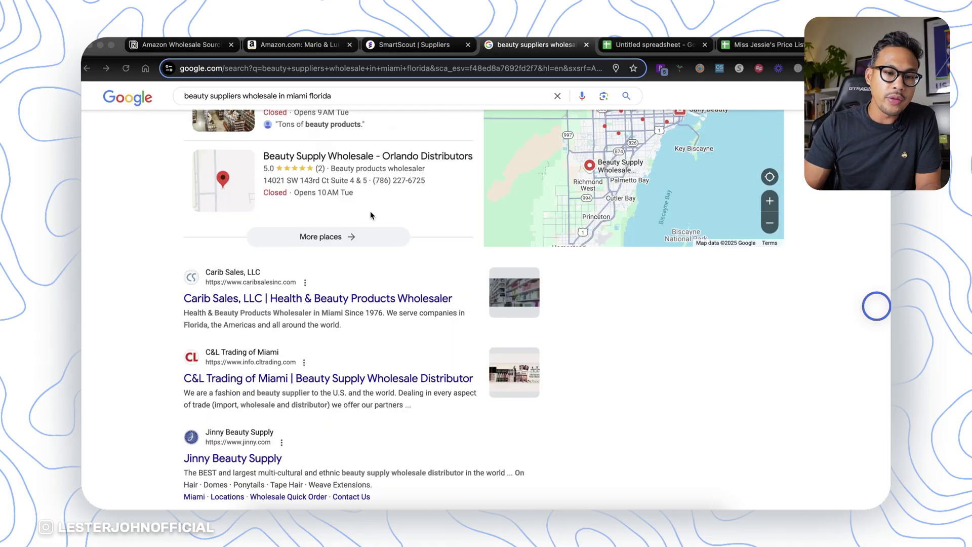
pyautogui.scroll(-5, 370, 215)
pyautogui.scroll(-1, 370, 215)
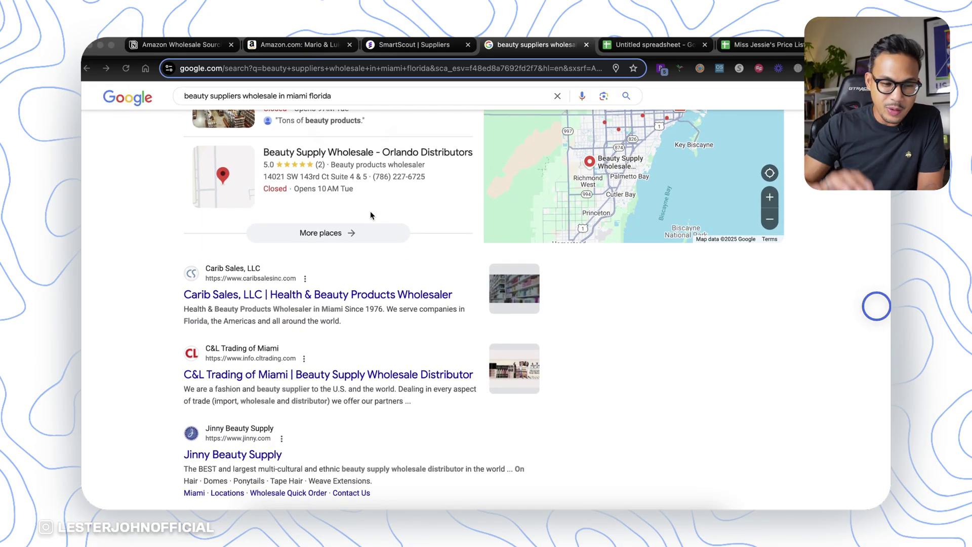
pyautogui.scroll(-3, 370, 215)
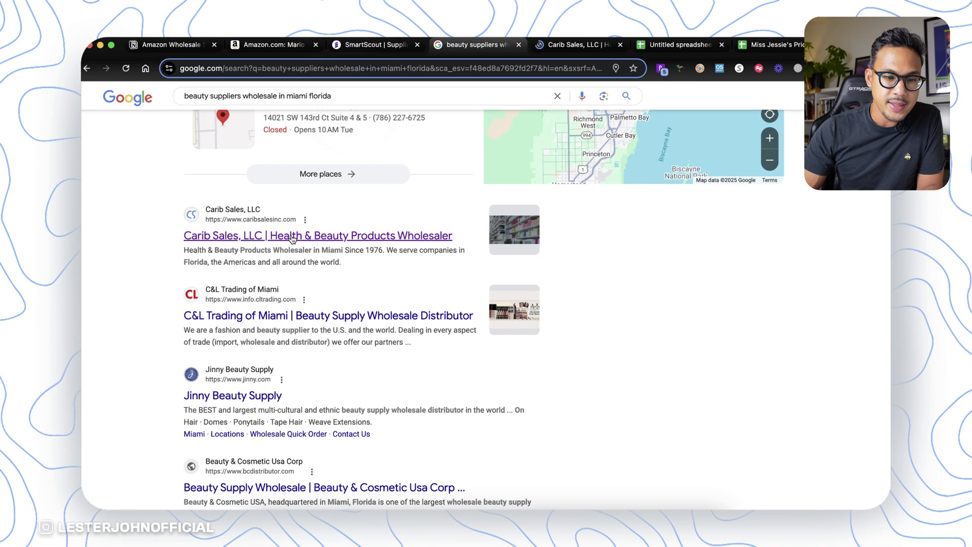
pyautogui.click(577, 47)
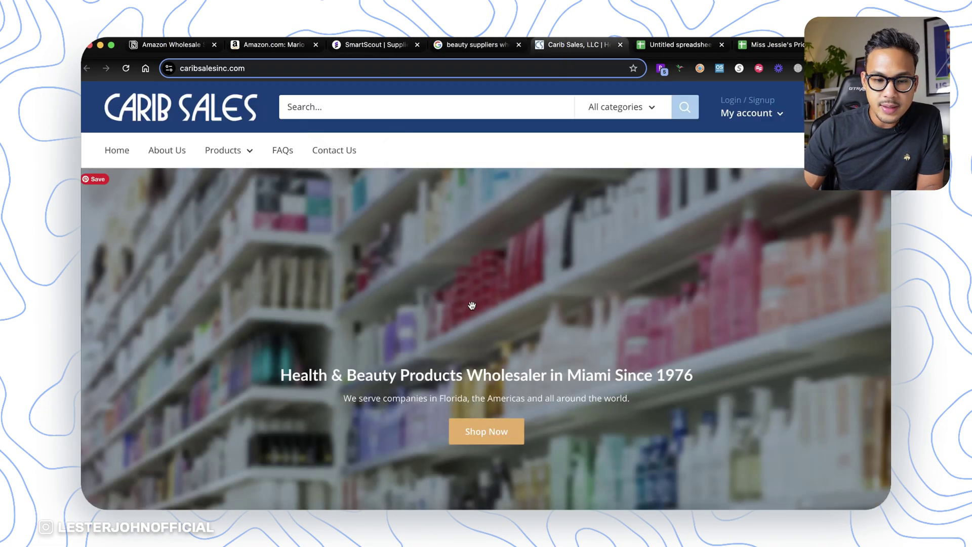
# - Examine the Carib Sales homepage, including new arrivals, featured products, current catalog, shop categories and contact section
pyautogui.scroll(-1, 471, 333)
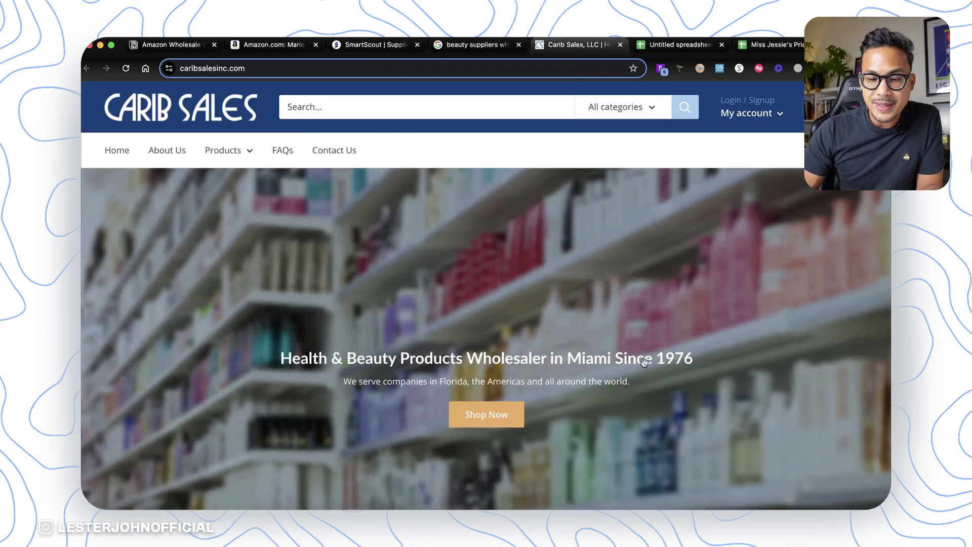
pyautogui.scroll(-10, 725, 291)
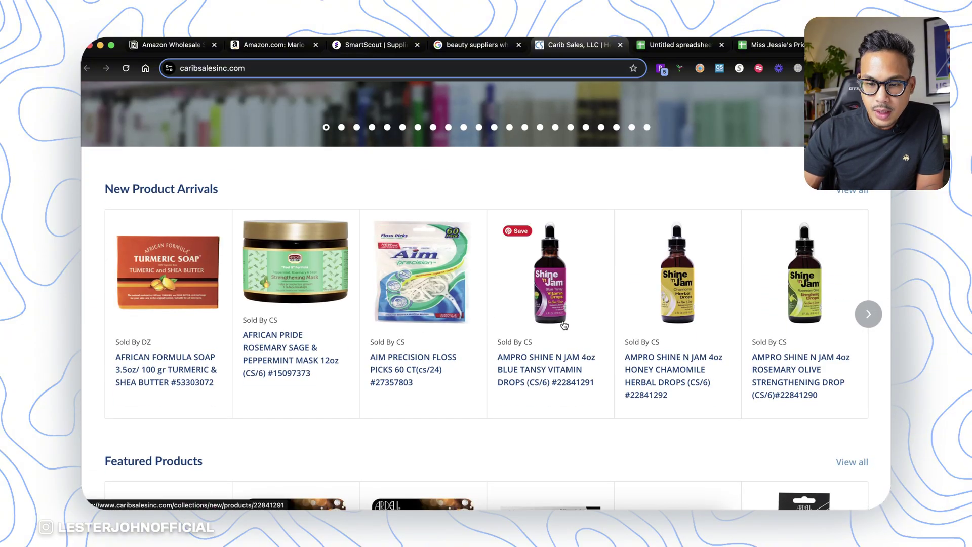
pyautogui.scroll(-4, 564, 325)
pyautogui.scroll(-9, 564, 324)
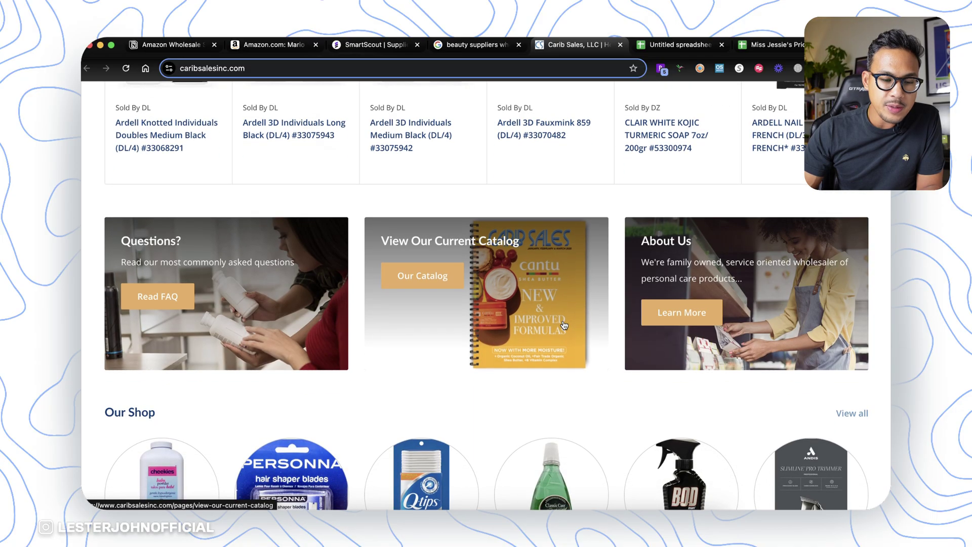
pyautogui.scroll(-2, 564, 325)
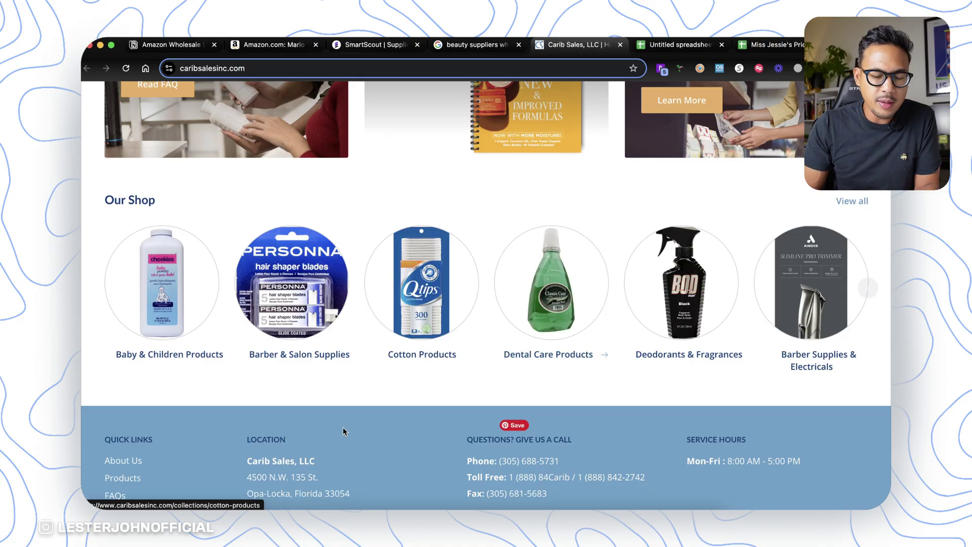
pyautogui.scroll(-3, 425, 314)
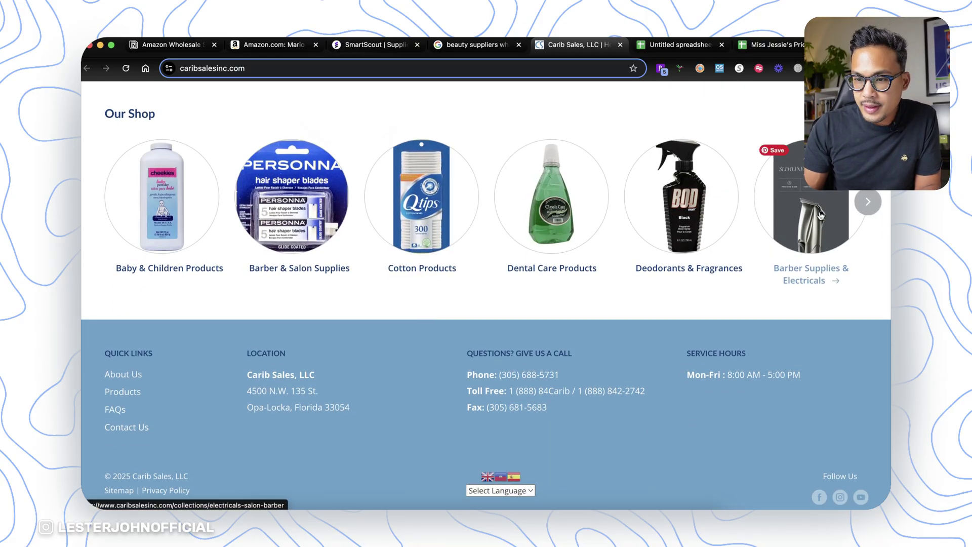
# - Page through the Our Shop categories on the Carib Sales homepage and open the Bath Preparations & Soaps collection
pyautogui.click(872, 205)
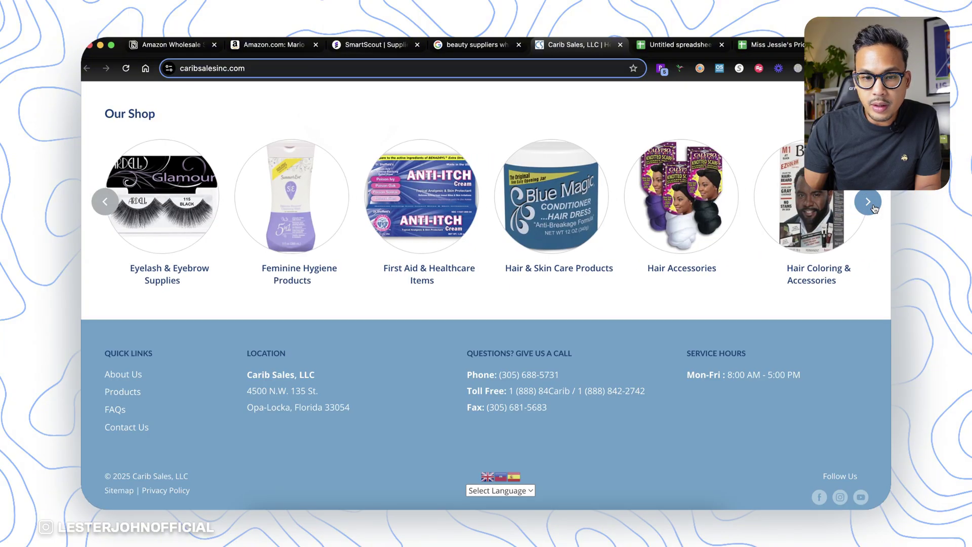
pyautogui.click(872, 205)
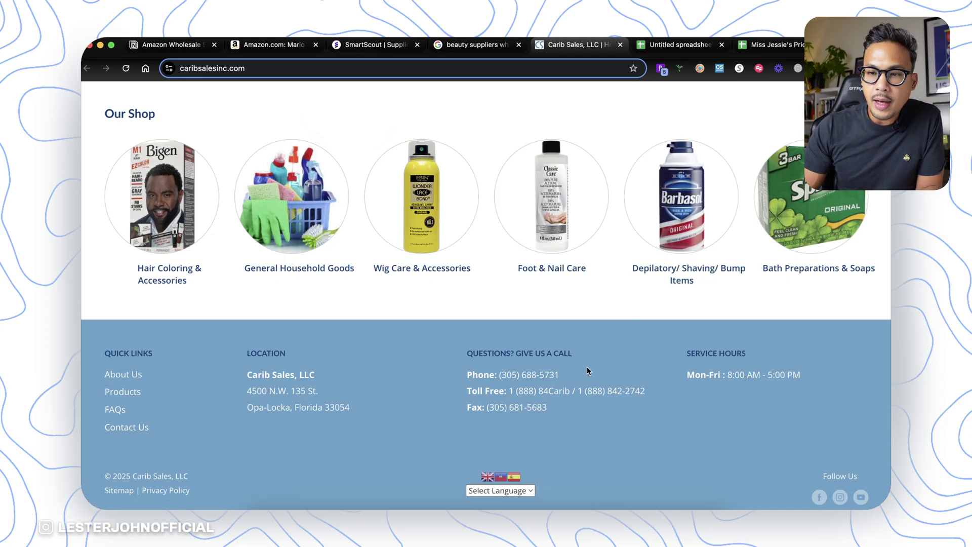
pyautogui.scroll(2, 661, 322)
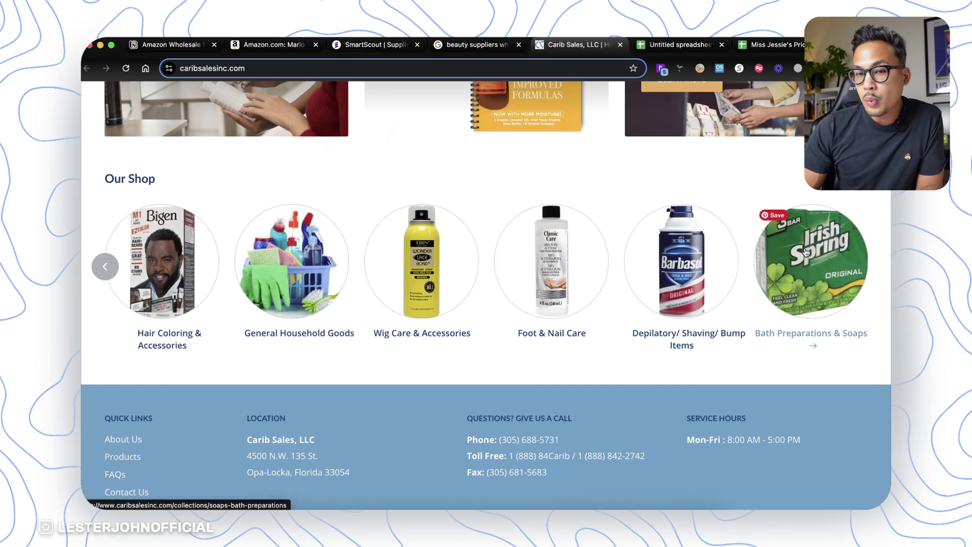
pyautogui.scroll(15, 653, 267)
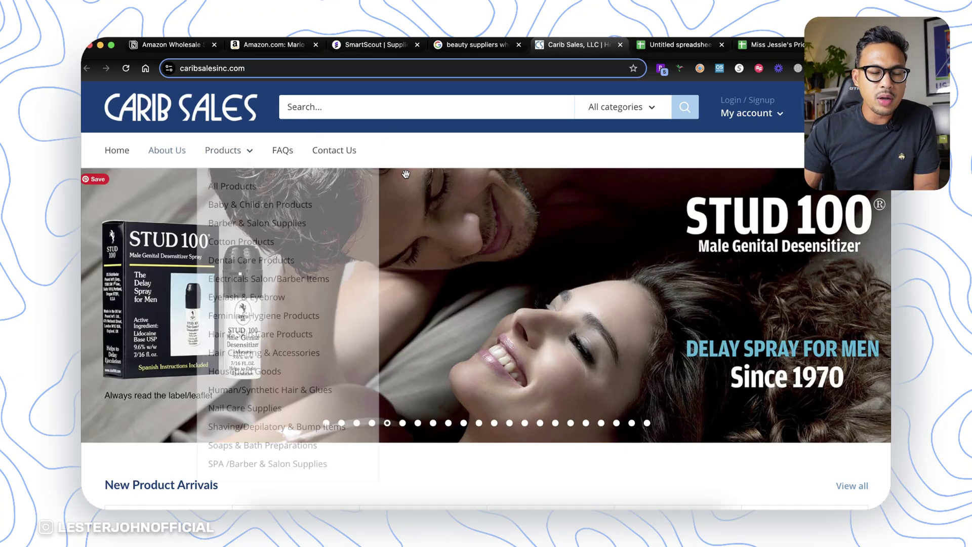
pyautogui.scroll(-10, 442, 299)
pyautogui.scroll(-3, 441, 299)
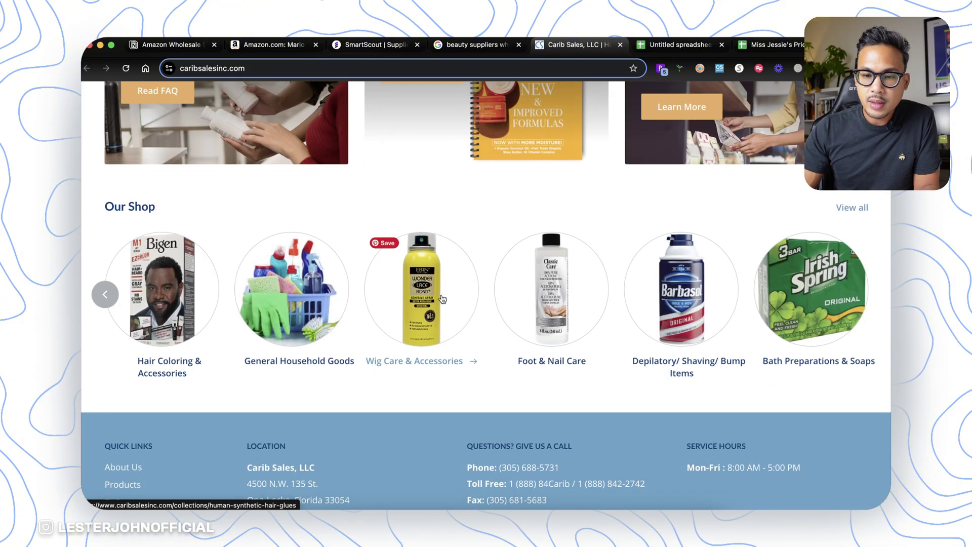
pyautogui.click(810, 362)
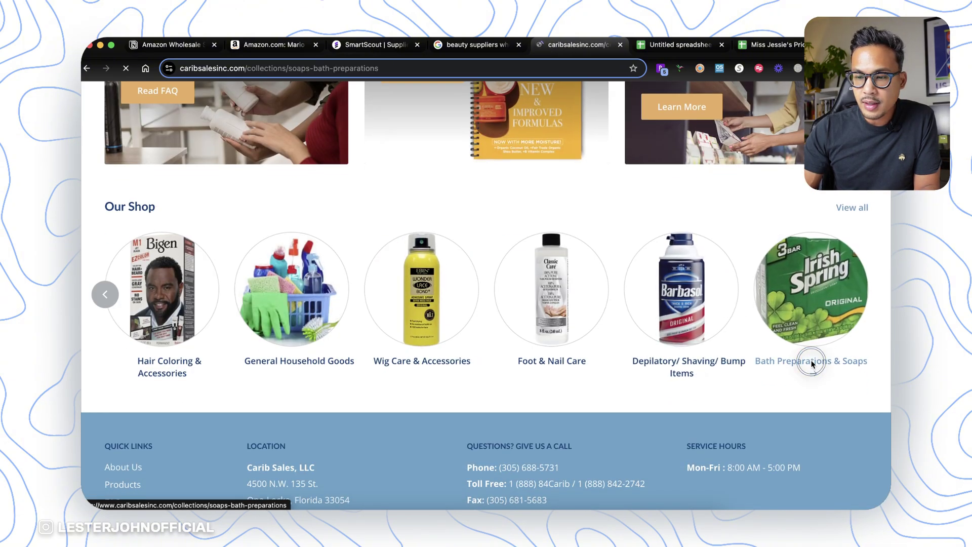
# - Open the Irish Spring Original soap from the Bath Preparations & Soaps collection and examine its pricing disclaimer and the supplier's contact details
pyautogui.scroll(-3, 452, 316)
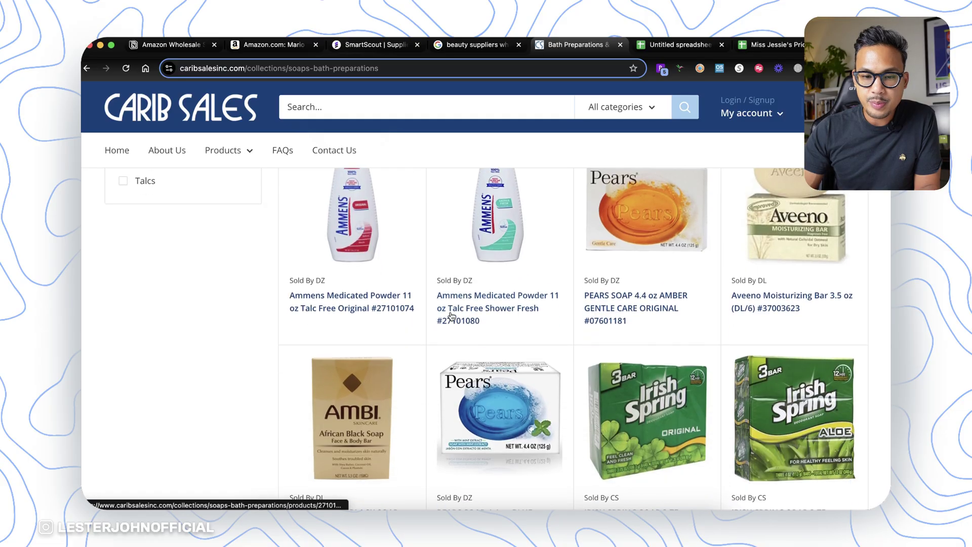
pyautogui.scroll(-3, 651, 277)
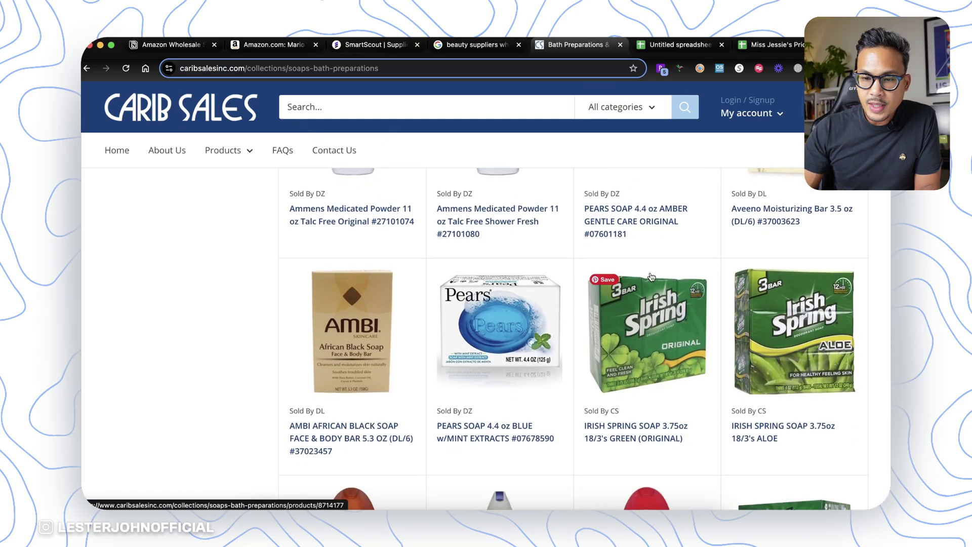
pyautogui.click(651, 361)
pyautogui.scroll(-1, 651, 361)
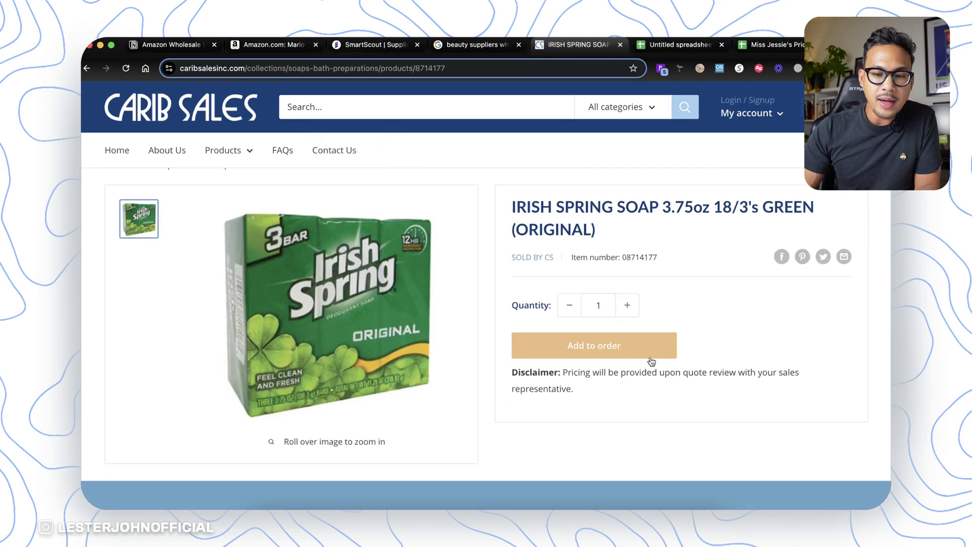
pyautogui.moveTo(566, 377); pyautogui.dragTo(623, 398)
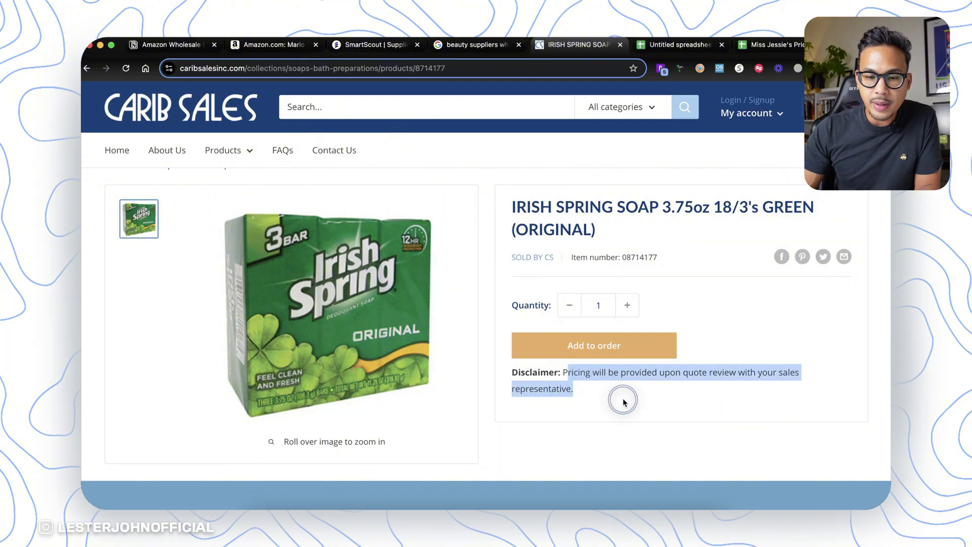
pyautogui.scroll(-3, 623, 398)
pyautogui.scroll(-2, 622, 398)
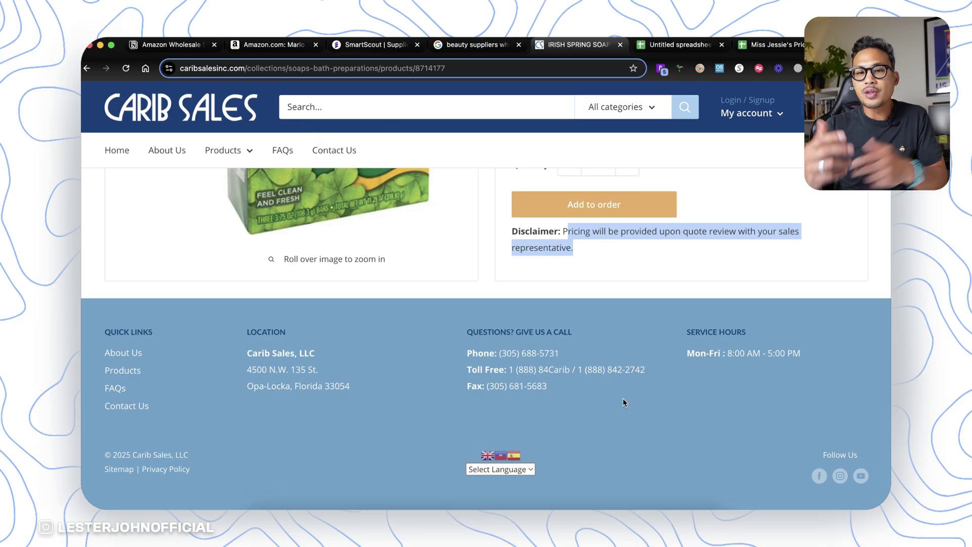
pyautogui.scroll(2, 622, 398)
pyautogui.scroll(4, 622, 398)
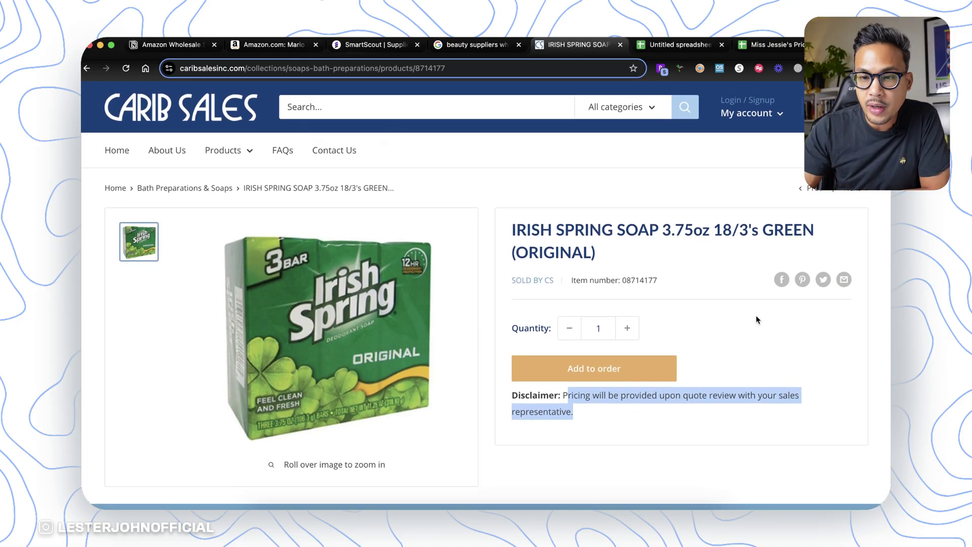
# - Open the Carib Sales new-customer registration form and review its introductory notes and required fields
pyautogui.click(776, 115)
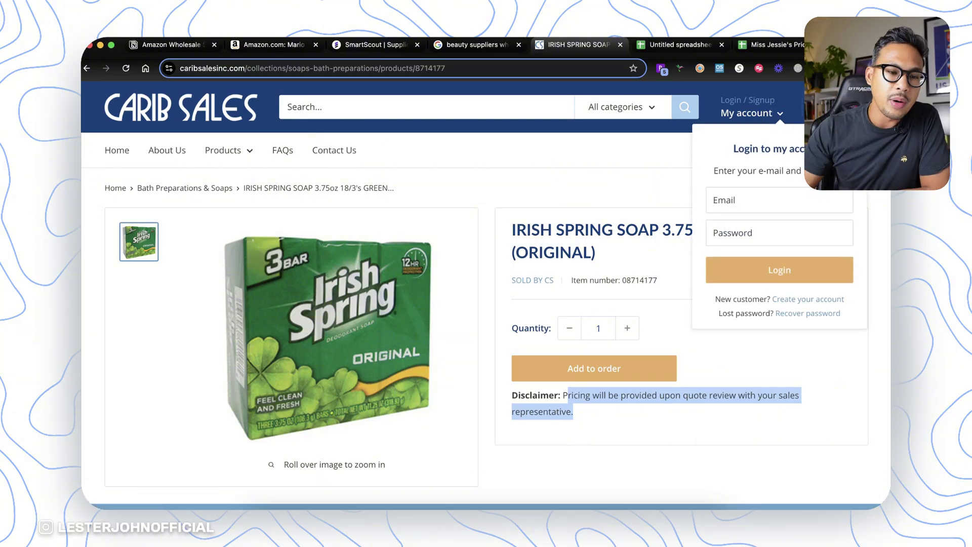
pyautogui.click(475, 148)
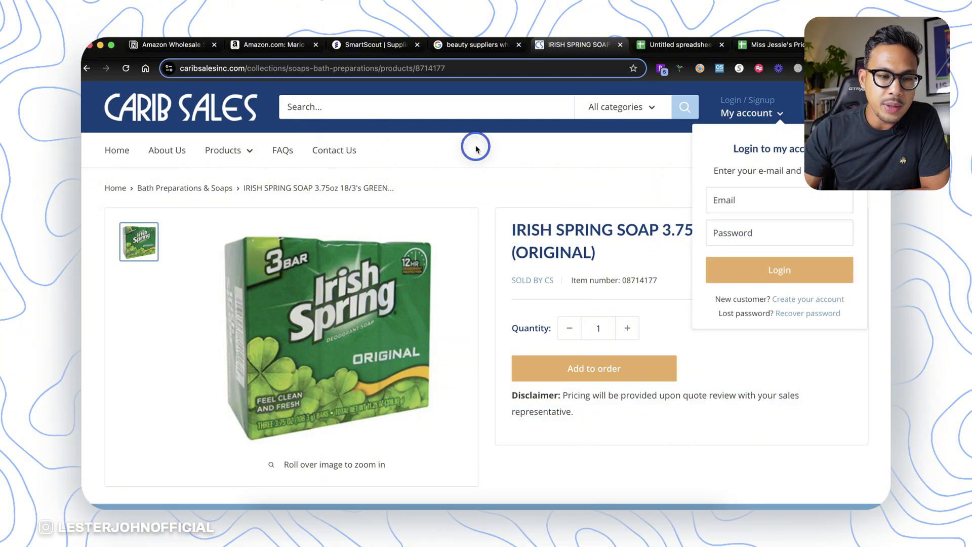
pyautogui.click(751, 106)
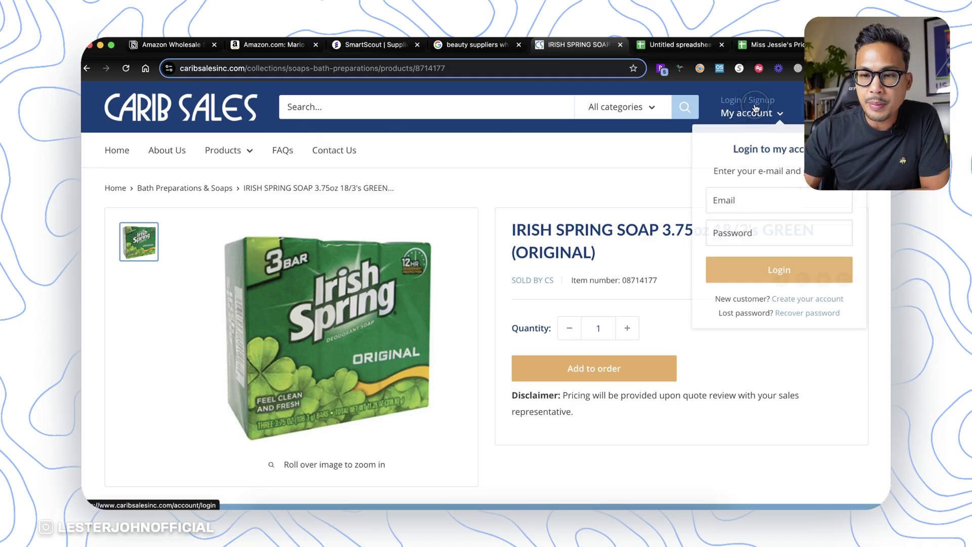
pyautogui.click(823, 302)
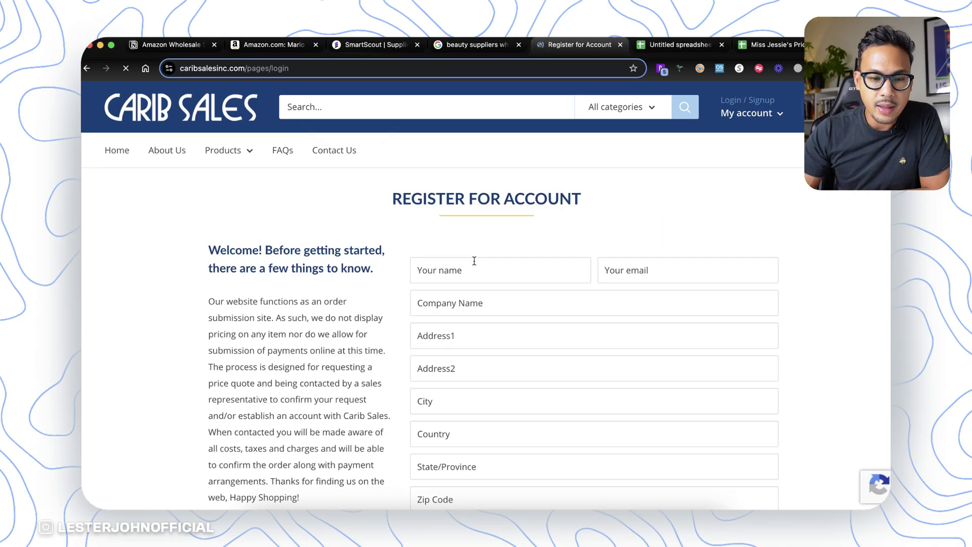
pyautogui.scroll(-7, 332, 317)
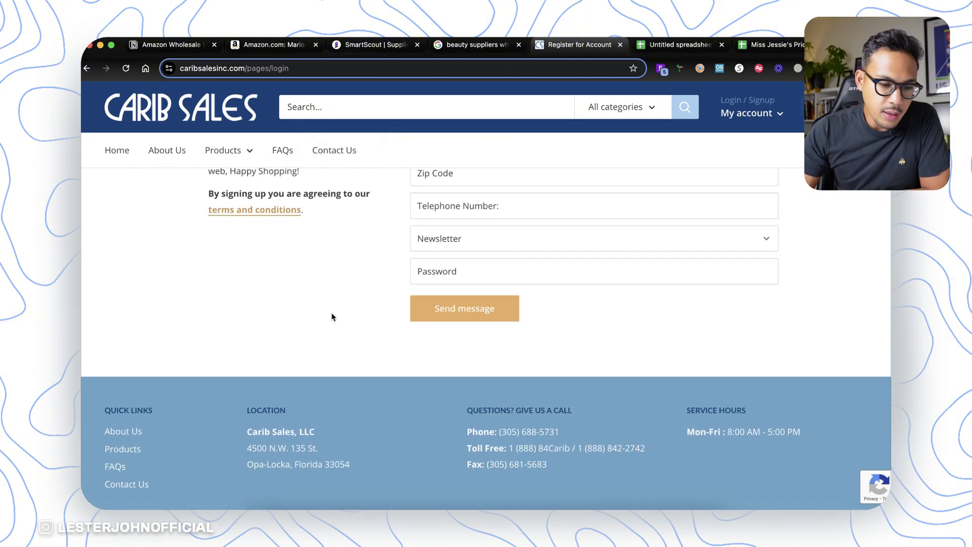
pyautogui.scroll(7, 331, 317)
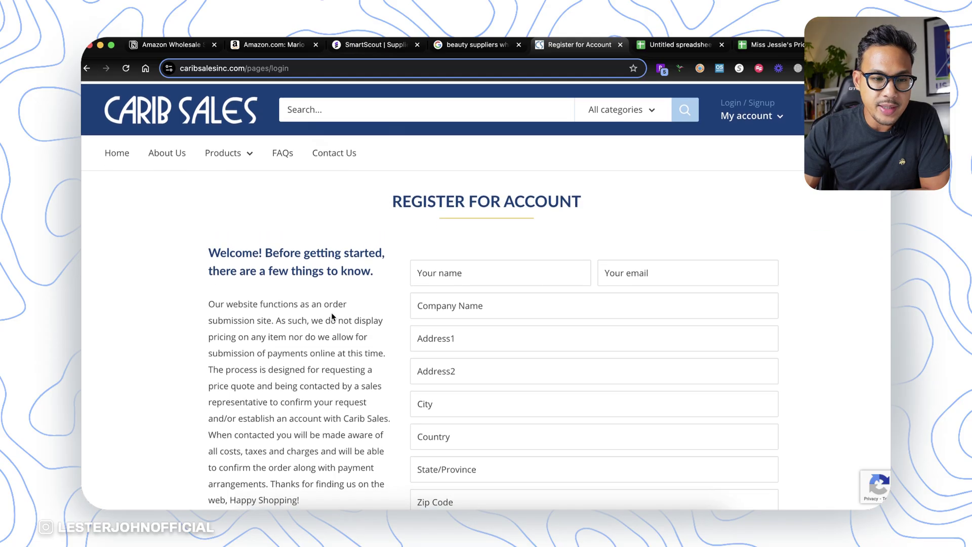
# - Open the Cotton Products collection on the Carib Sales site and examine the brands and products it offers
pyautogui.moveTo(212, 158)
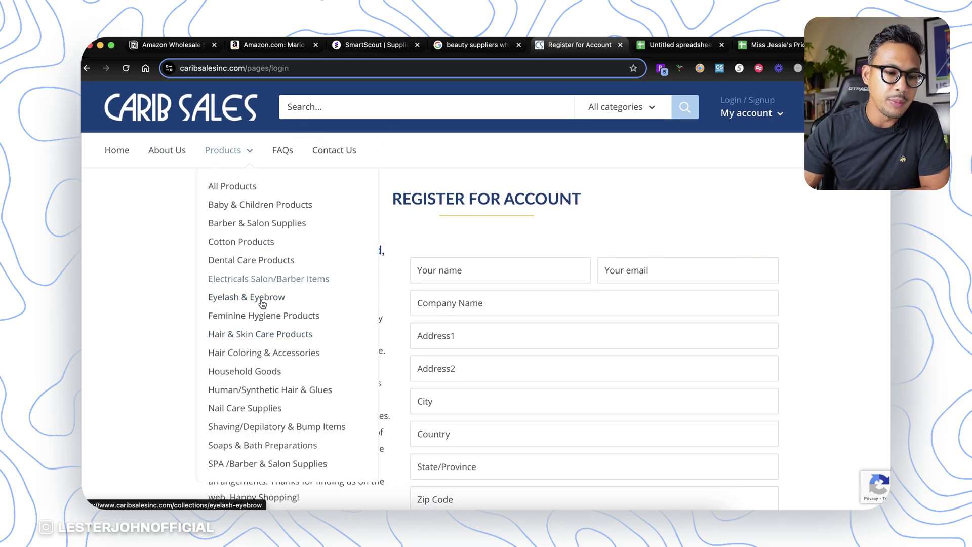
pyautogui.scroll(-2, 252, 298)
pyautogui.click(251, 247)
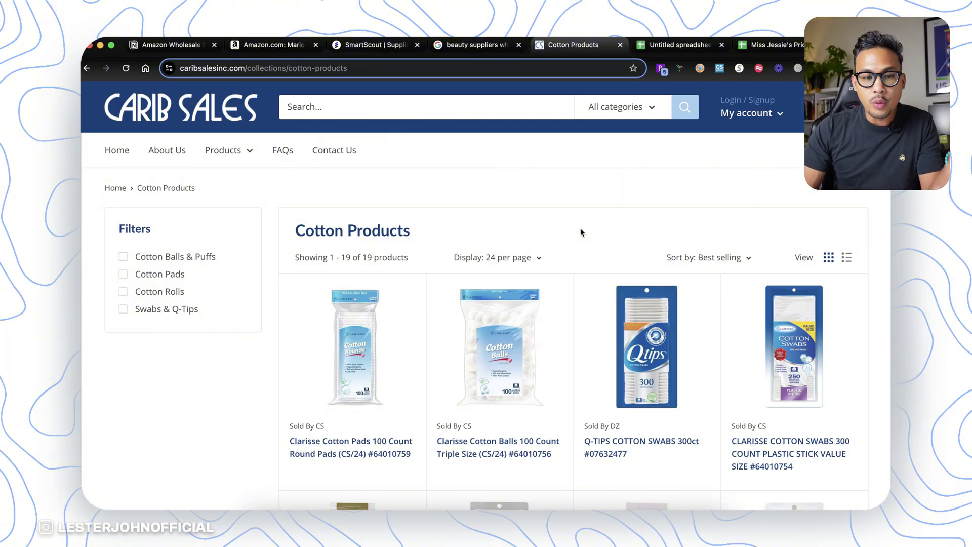
pyautogui.scroll(-2, 581, 232)
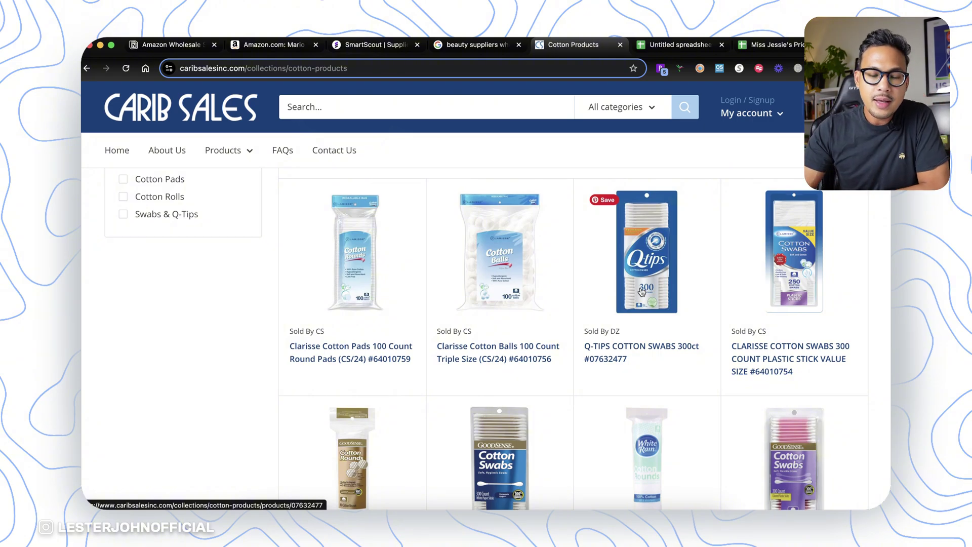
pyautogui.scroll(2, 536, 302)
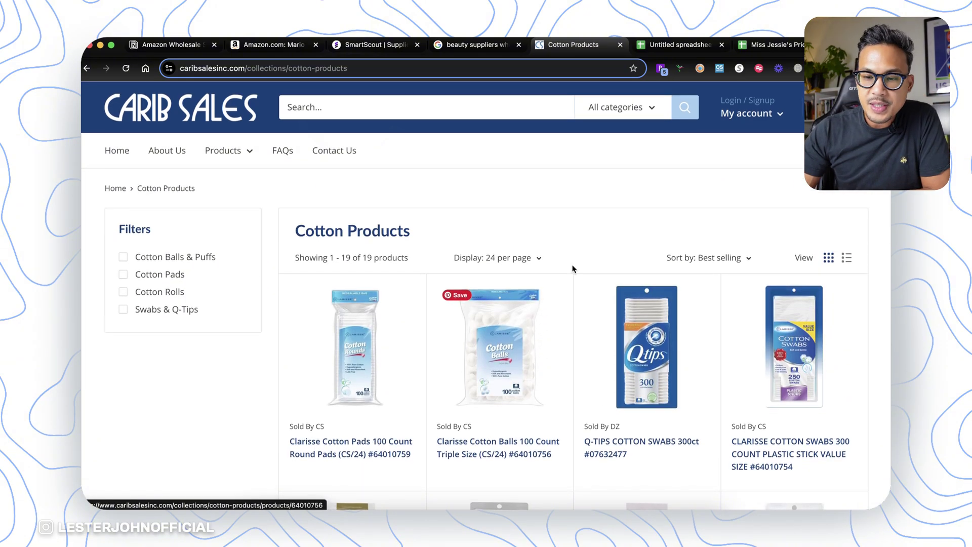
pyautogui.scroll(-6, 573, 269)
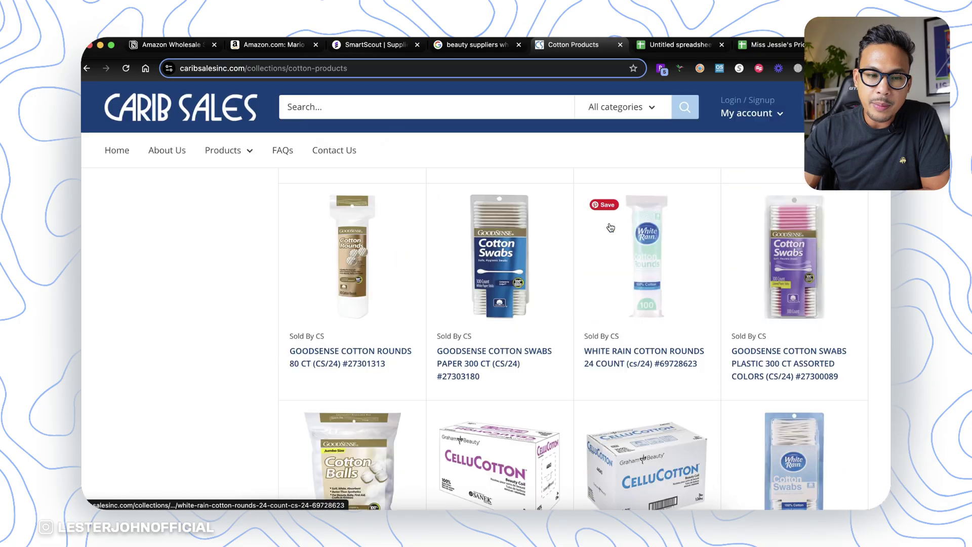
pyautogui.scroll(6, 610, 227)
pyautogui.moveTo(238, 152)
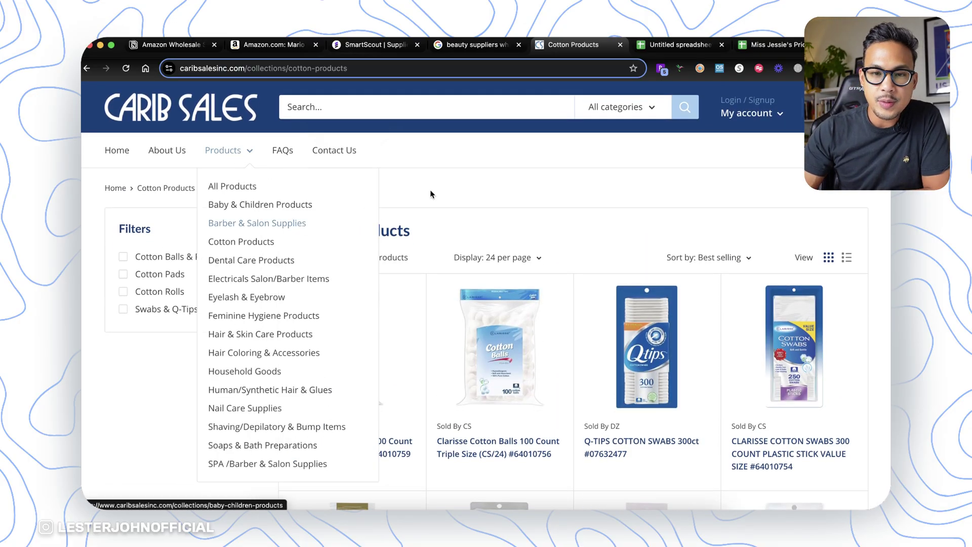
pyautogui.click(476, 45)
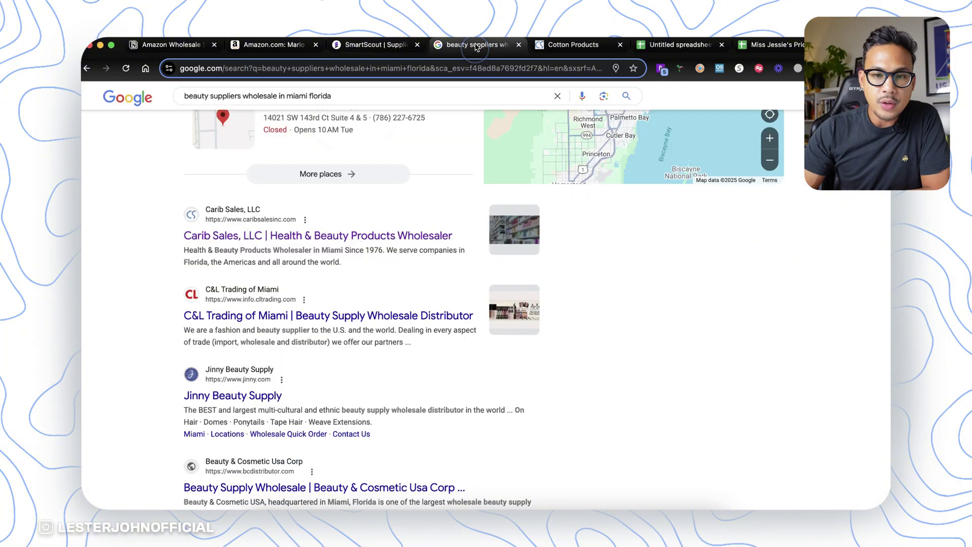
pyautogui.click(621, 45)
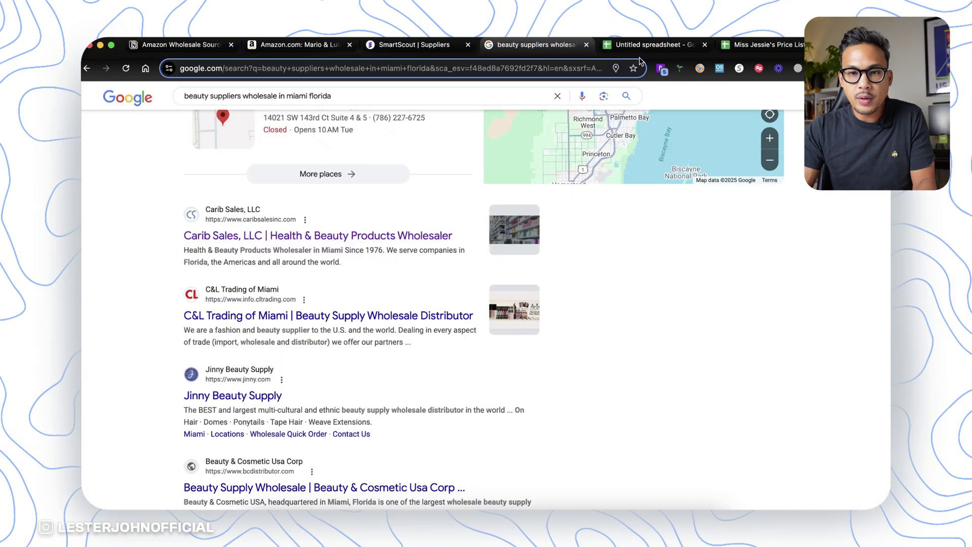
pyautogui.press('super+shift+t')
# - Switch to the untitled Google Sheets spreadsheet and rename it WHOLESALERS
pyautogui.click(658, 44)
pyautogui.click(164, 96)
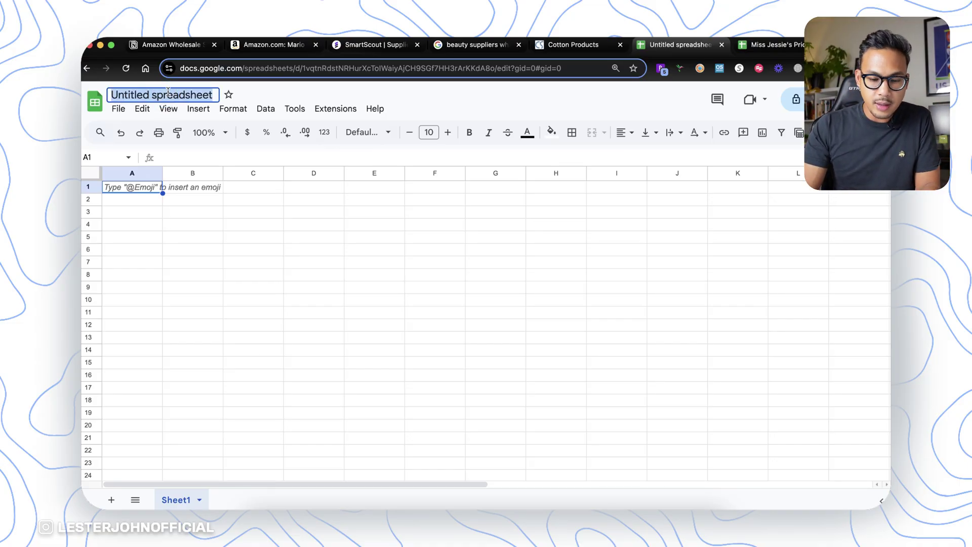
pyautogui.write('WHOLESALE')
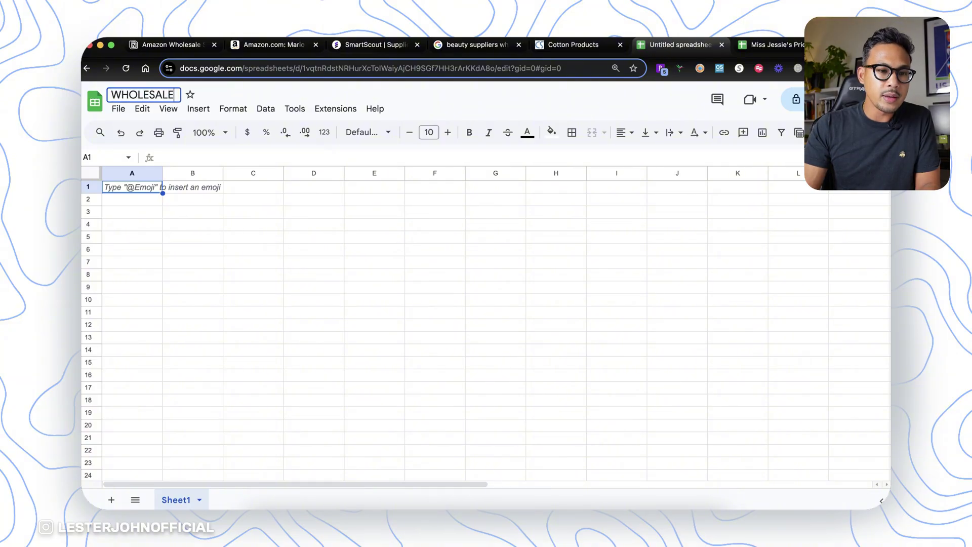
pyautogui.write('RS')
# - Enter the column headers NAME in cell A1 and DATE in cell B1
pyautogui.click(137, 188)
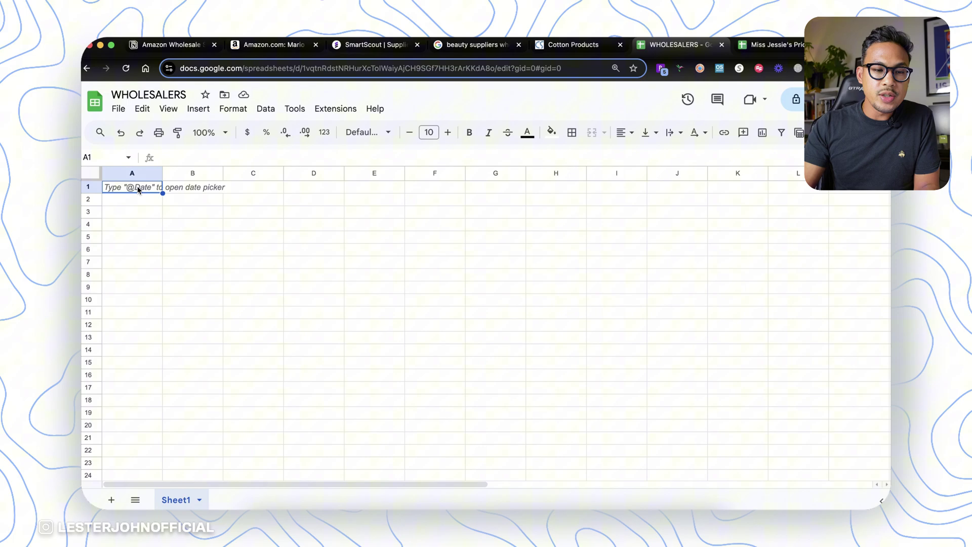
pyautogui.write('CO')
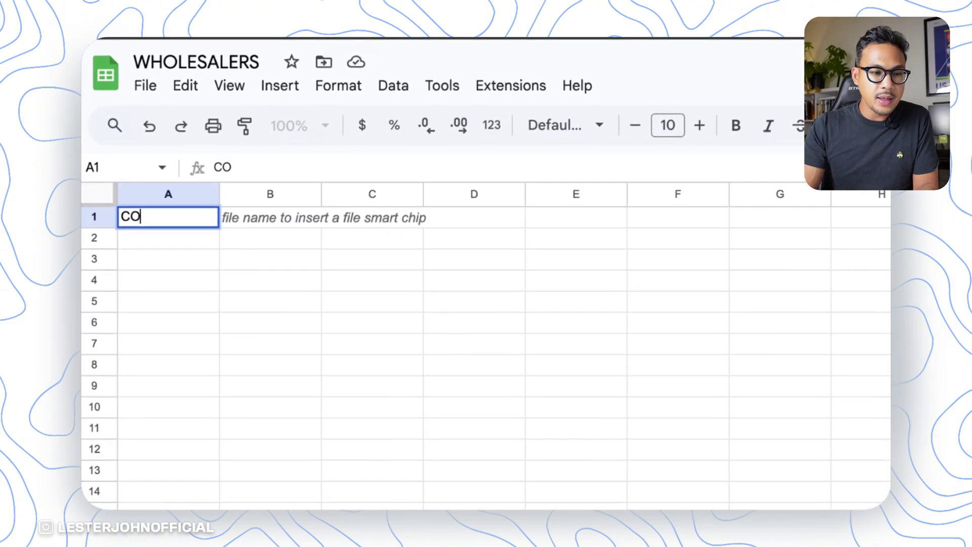
pyautogui.press('BackSpace')
pyautogui.press('BackSpace')
pyautogui.write('NAME')
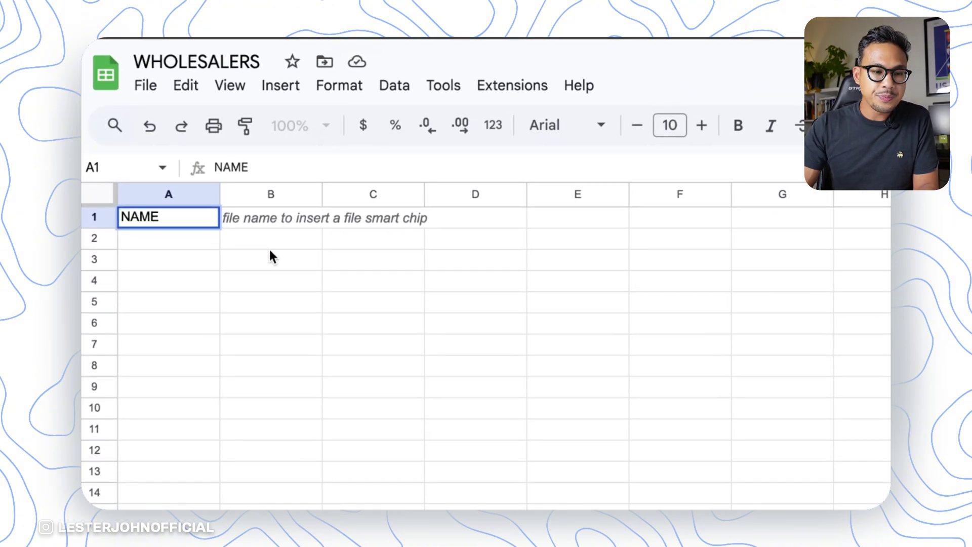
pyautogui.click(284, 224)
pyautogui.write('DATE')
# - Move the DATE column ahead of the NAME column
pyautogui.moveTo(276, 194); pyautogui.dragTo(163, 194)
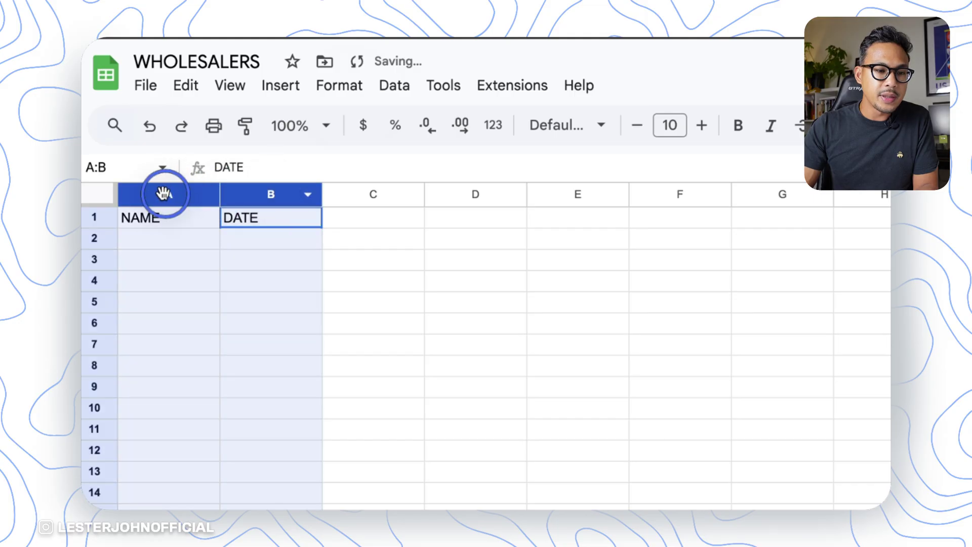
pyautogui.click(345, 255)
pyautogui.click(297, 198)
pyautogui.moveTo(296, 197); pyautogui.dragTo(162, 242)
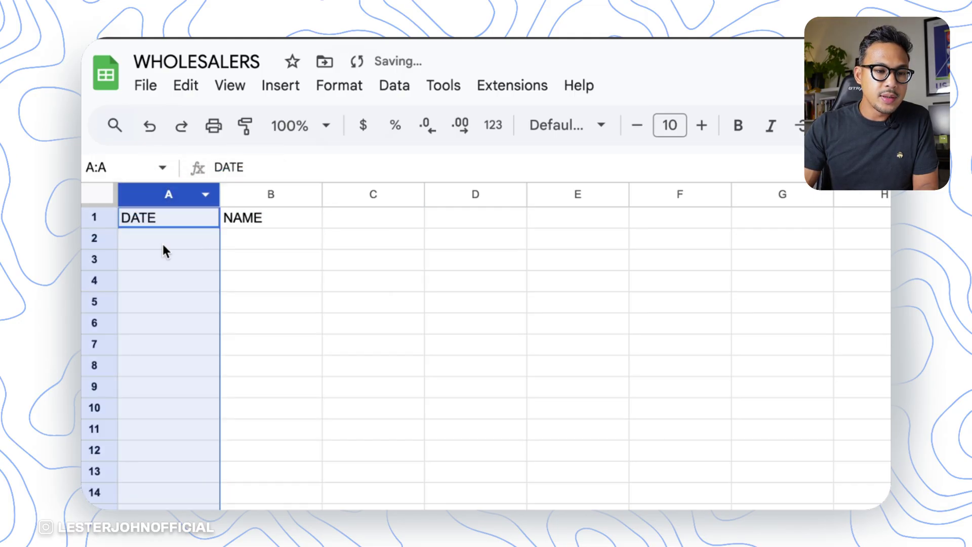
# - Fill row 2 with the date 1/6/2025 and the supplier name Carib Sales, widening the NAME column
pyautogui.click(163, 243)
pyautogui.write('1/')
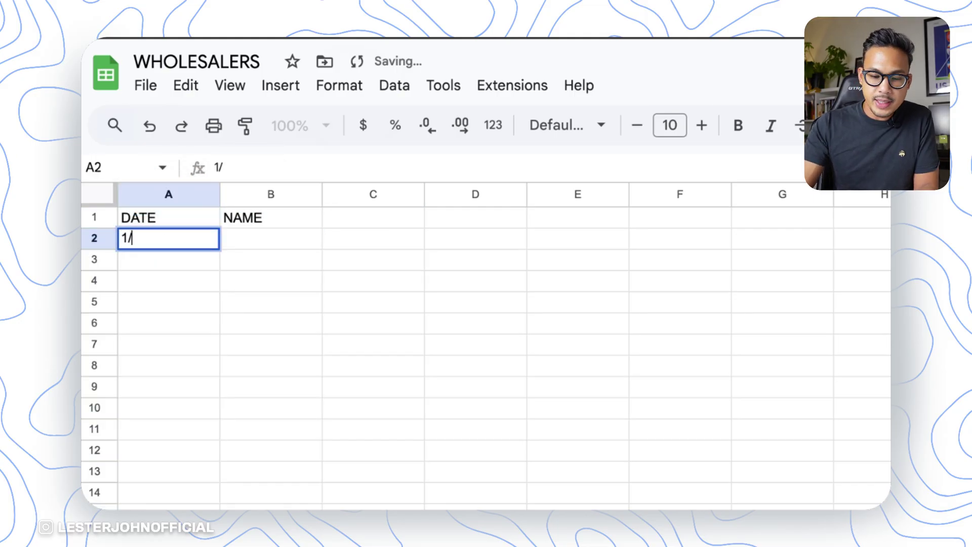
pyautogui.write('6/2025')
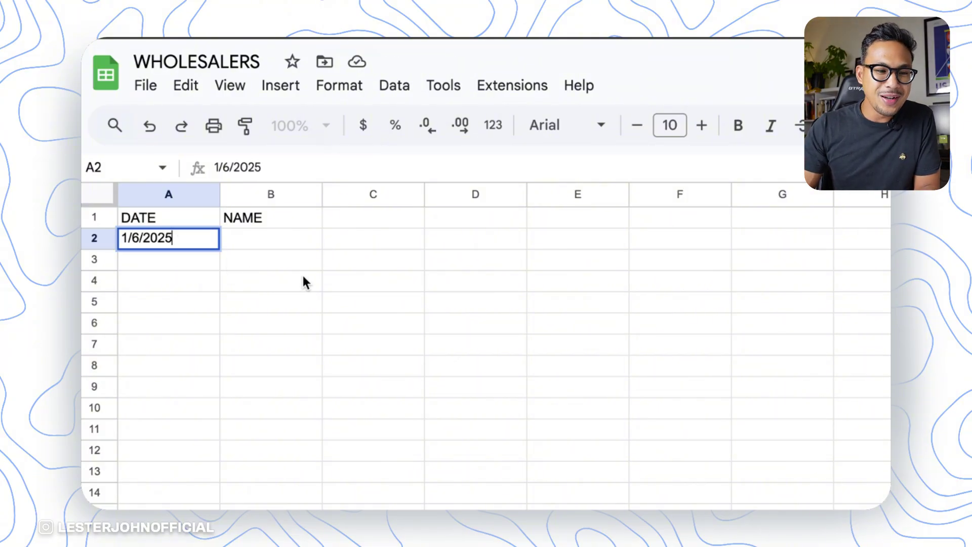
pyautogui.click(306, 236)
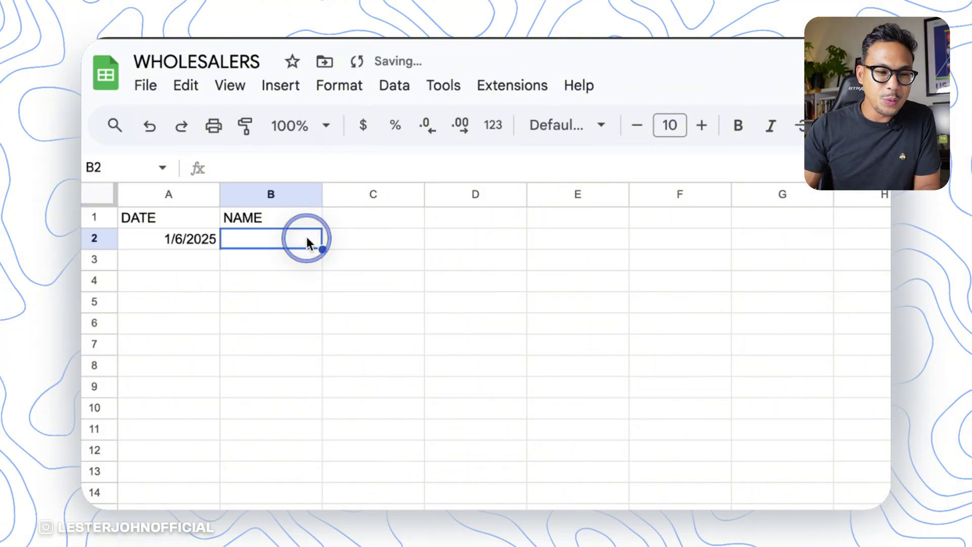
pyautogui.moveTo(322, 194); pyautogui.dragTo(393, 196)
pyautogui.doubleClick(306, 234)
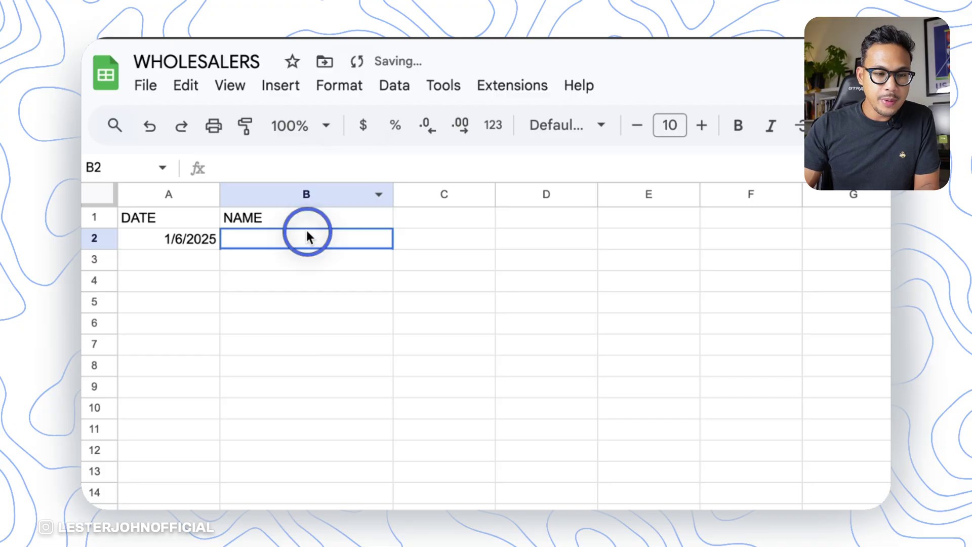
pyautogui.write('Carib Sales')
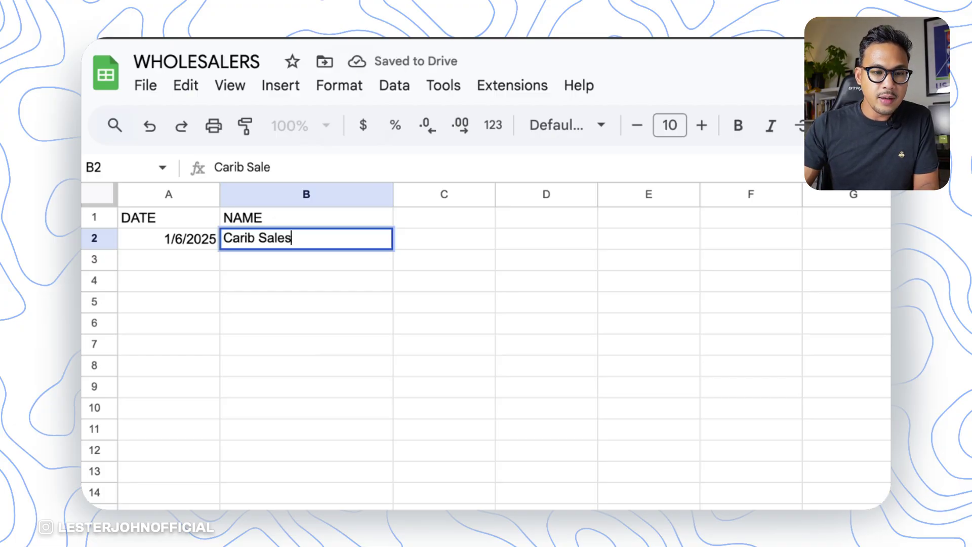
# - Add the column headers Website in C1 and Phone in D1
pyautogui.click(448, 222)
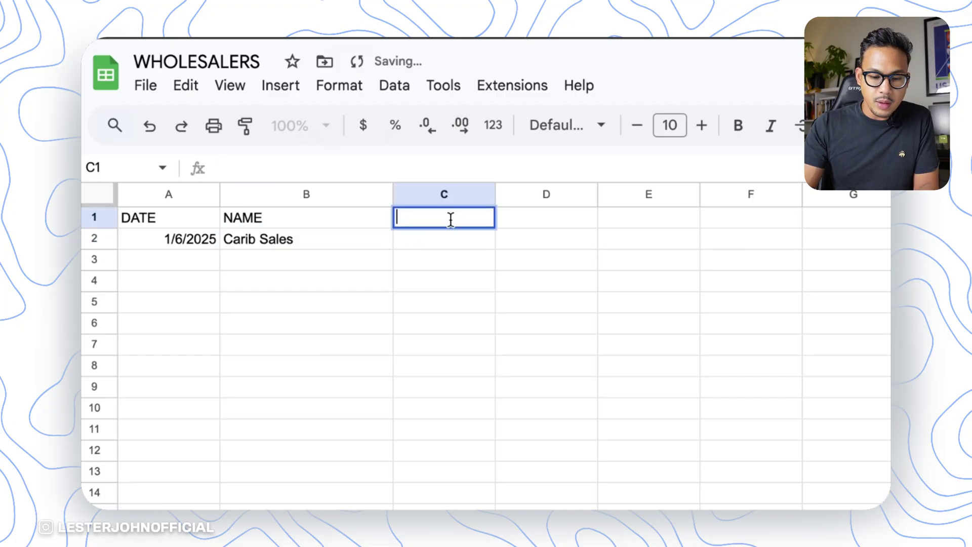
pyautogui.write('Website')
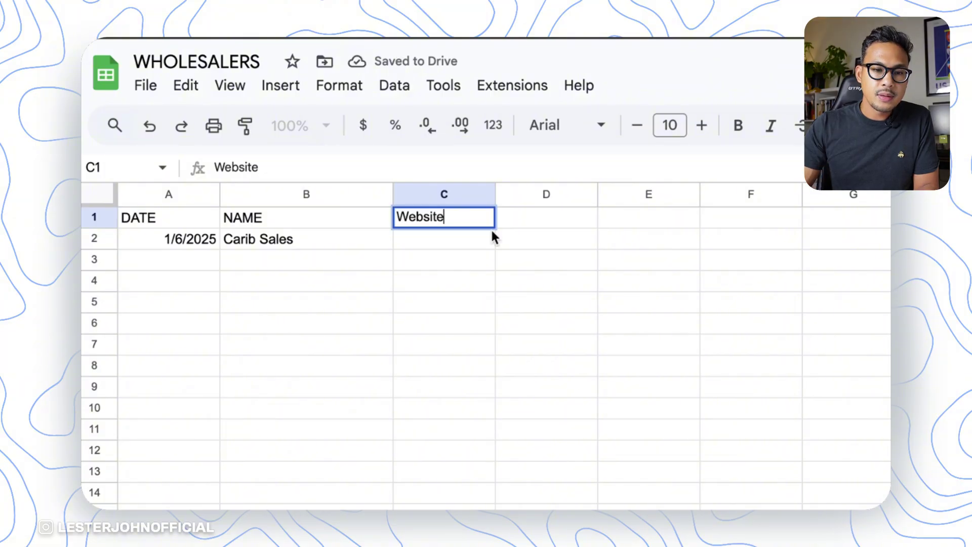
pyautogui.click(555, 225)
pyautogui.write('Phone')
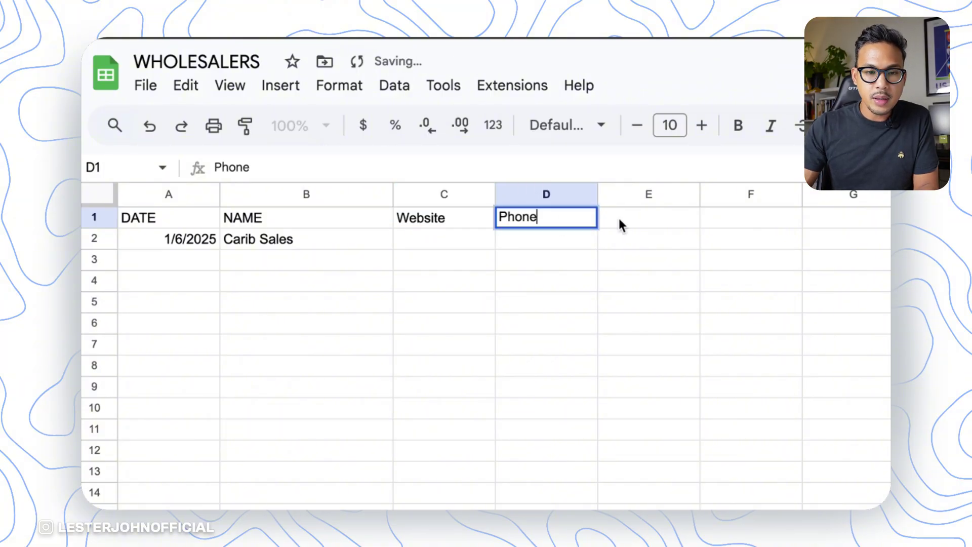
# - Add the column header "Created account?" in E1 and enter N for Carib Sales in E2
pyautogui.click(652, 226)
pyautogui.write('Creat')
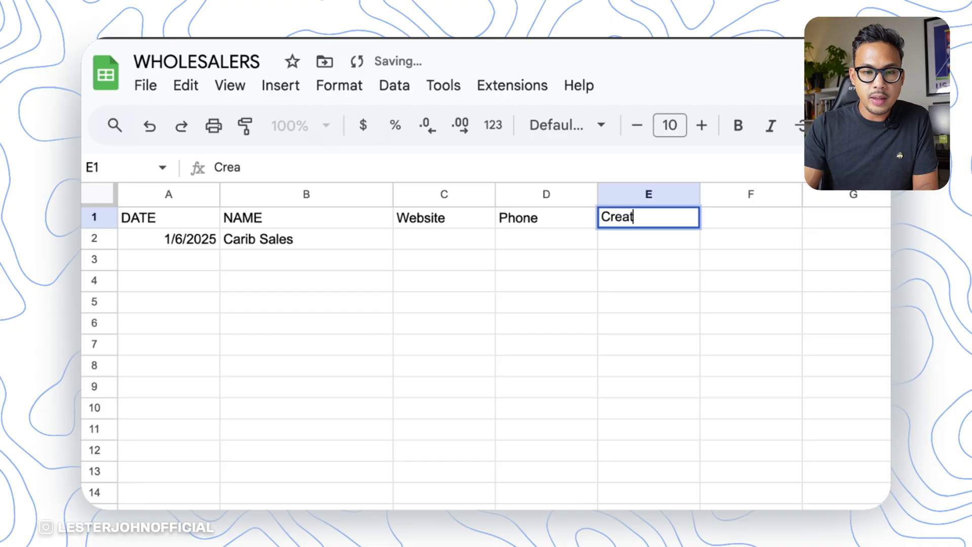
pyautogui.write('ed account?')
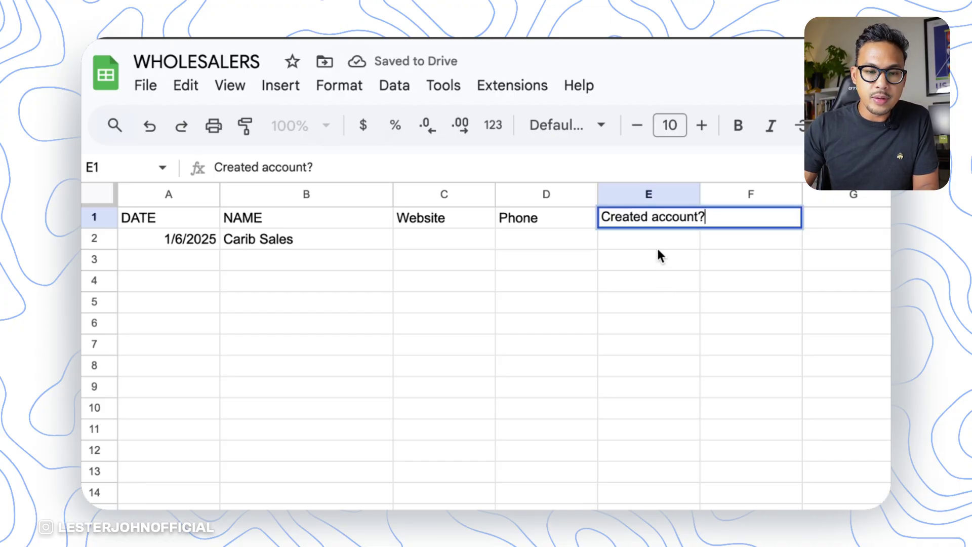
pyautogui.click(656, 243)
pyautogui.write('N')
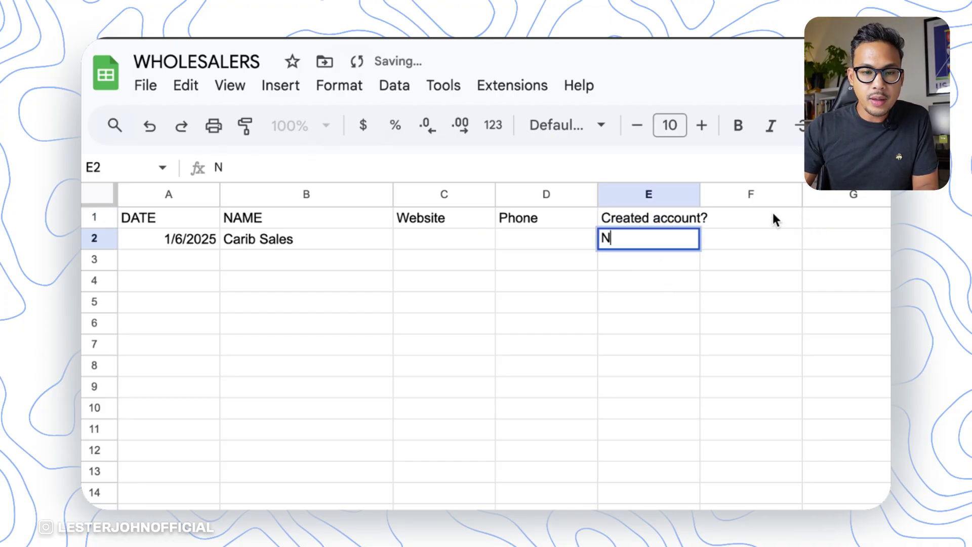
pyautogui.click(774, 215)
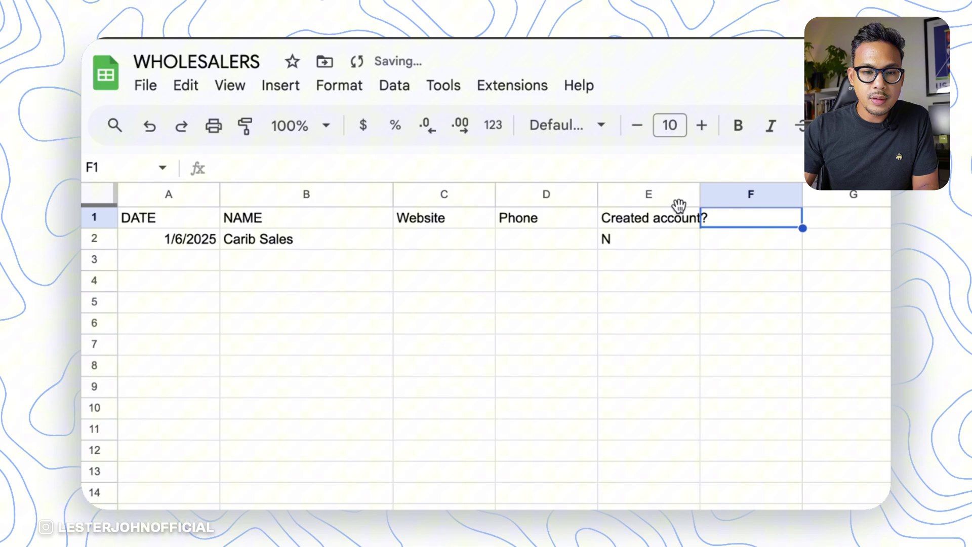
# - Find the phone number on the Carib Sales Contact Us page and enter it in cell D2 of the WHOLESALERS sheet
pyautogui.click(540, 218)
pyautogui.click(572, 44)
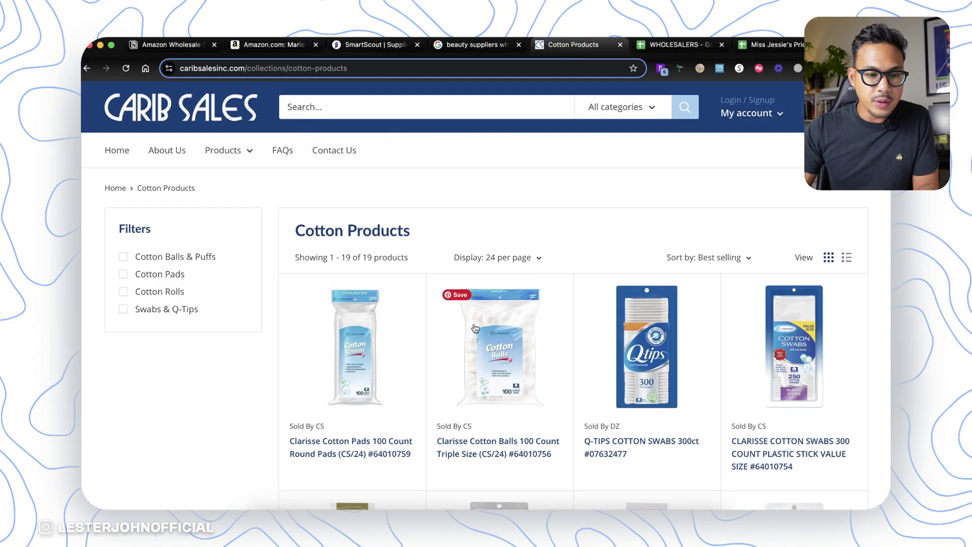
pyautogui.scroll(-15, 475, 328)
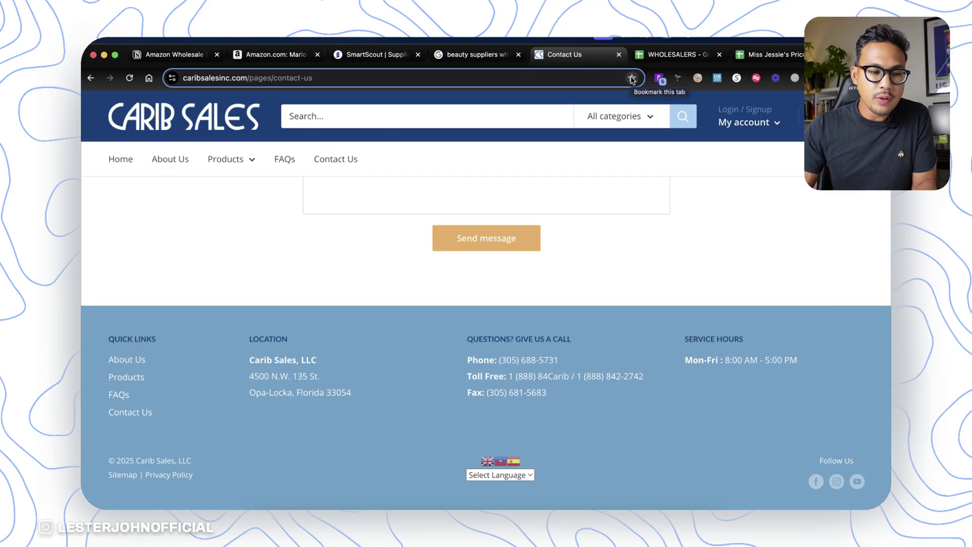
pyautogui.click(138, 413)
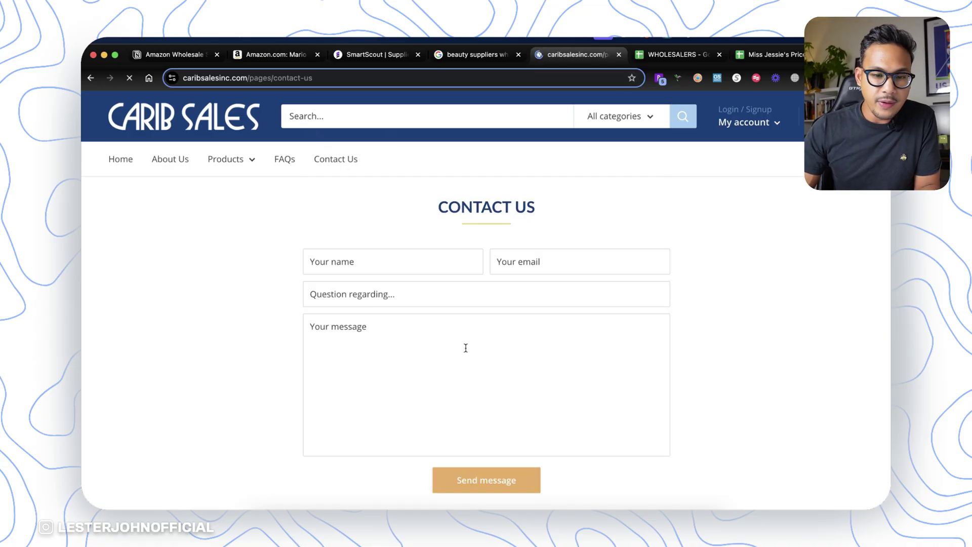
pyautogui.scroll(-5, 686, 230)
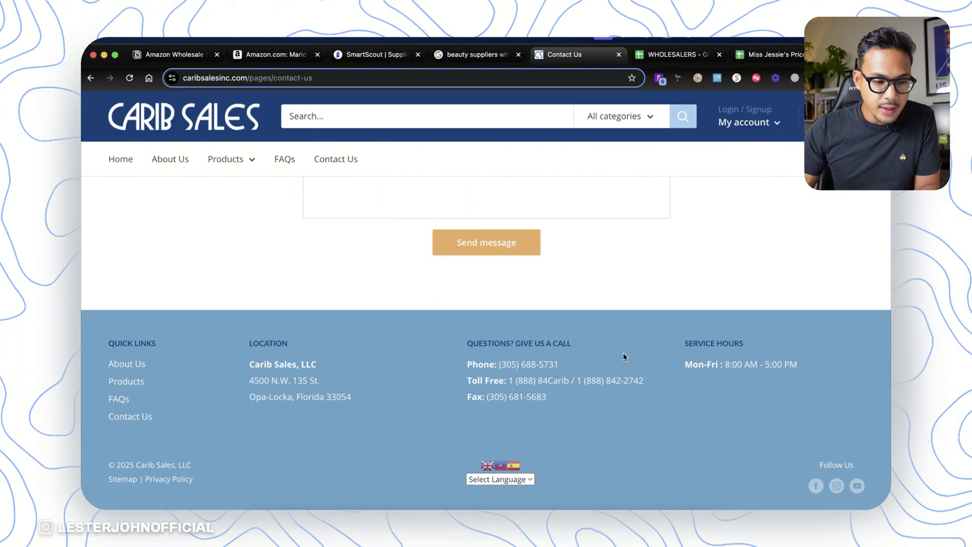
pyautogui.scroll(5, 623, 355)
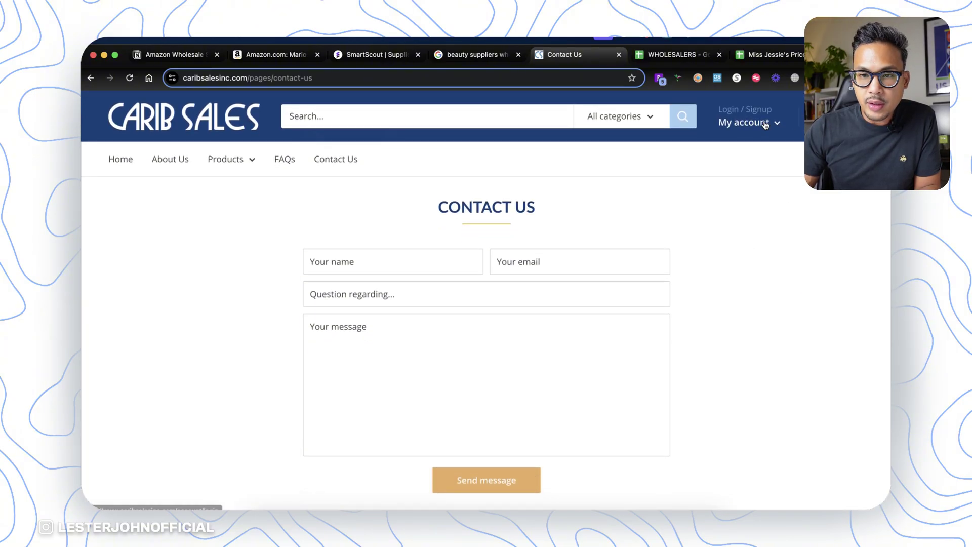
pyautogui.click(676, 54)
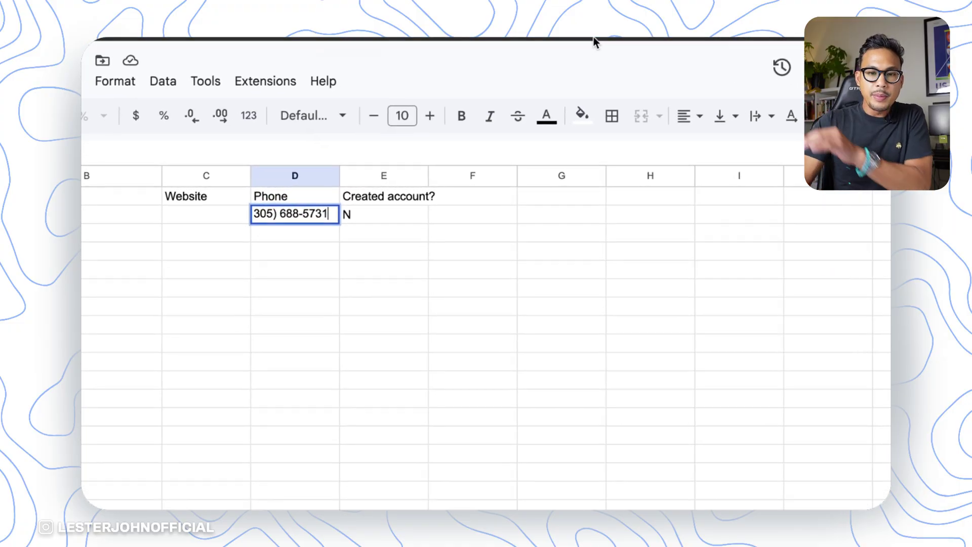
# - Add the column header NOTES in F1 and enter the note "Create an account" in F2
pyautogui.click(469, 193)
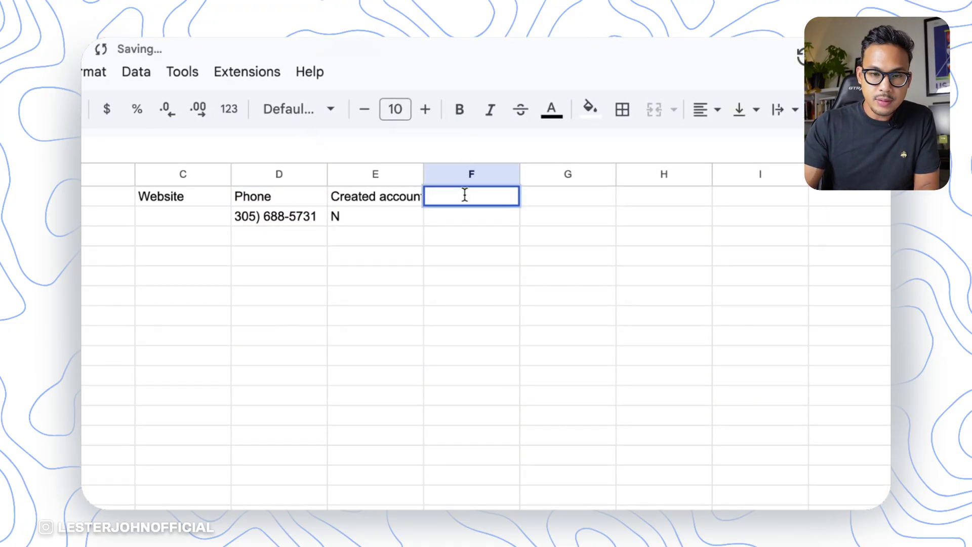
pyautogui.write('NOTES')
pyautogui.click(469, 214)
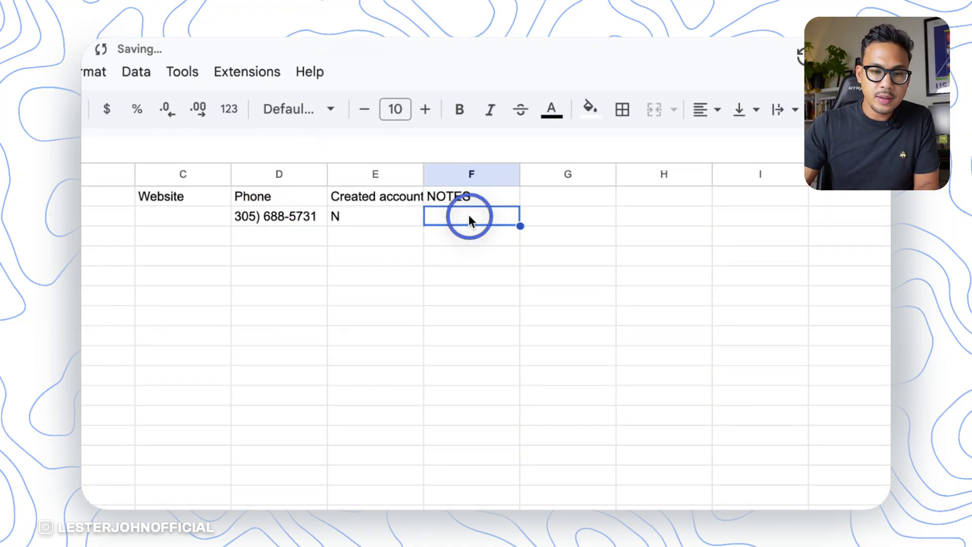
pyautogui.write('XaCrea')
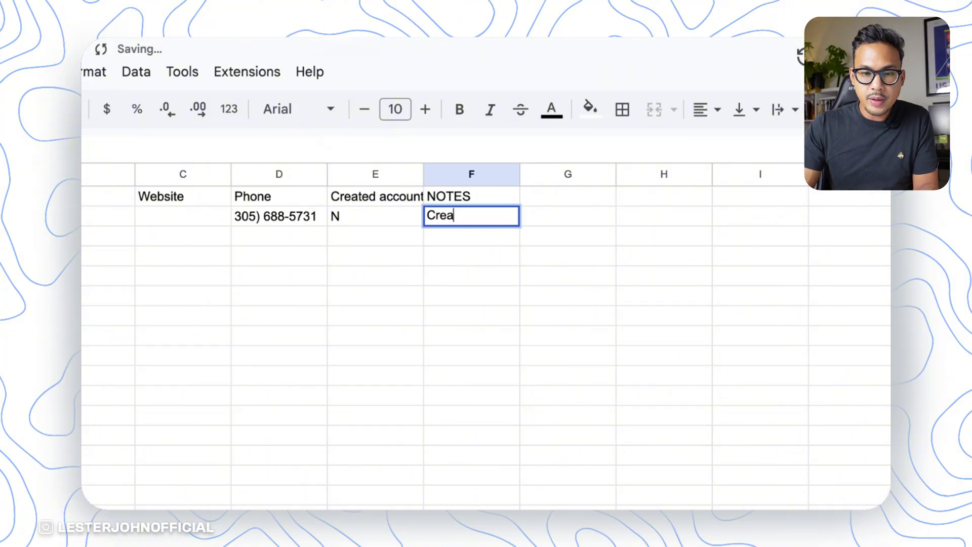
pyautogui.write('t ean a')
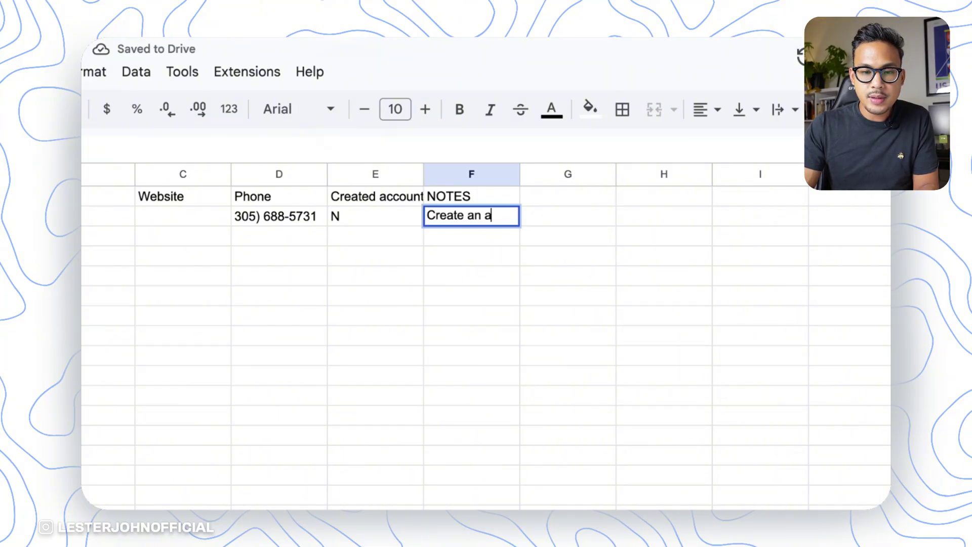
pyautogui.write('ccount')
# - Add the column header BRANDS in G1 and list "Zest Soap, Qtip" in G2
pyautogui.doubleClick(578, 189)
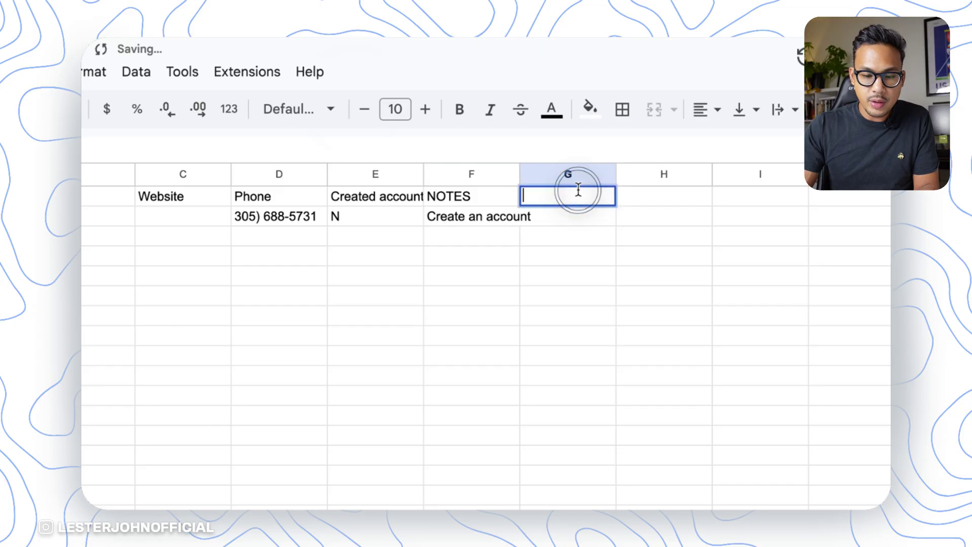
pyautogui.write('BRANDS')
pyautogui.doubleClick(579, 216)
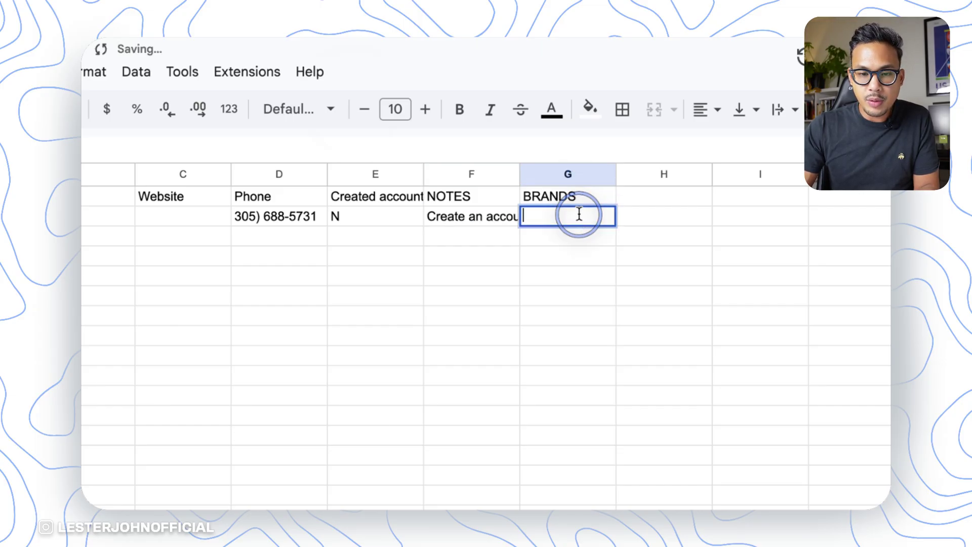
pyautogui.write('Zest Soap, Q')
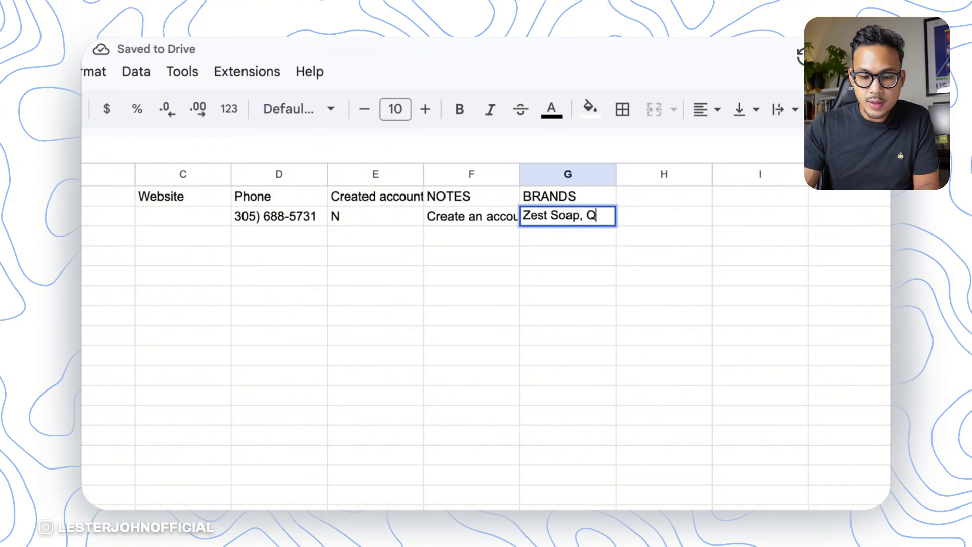
pyautogui.write('tic')
pyautogui.press('BackSpace')
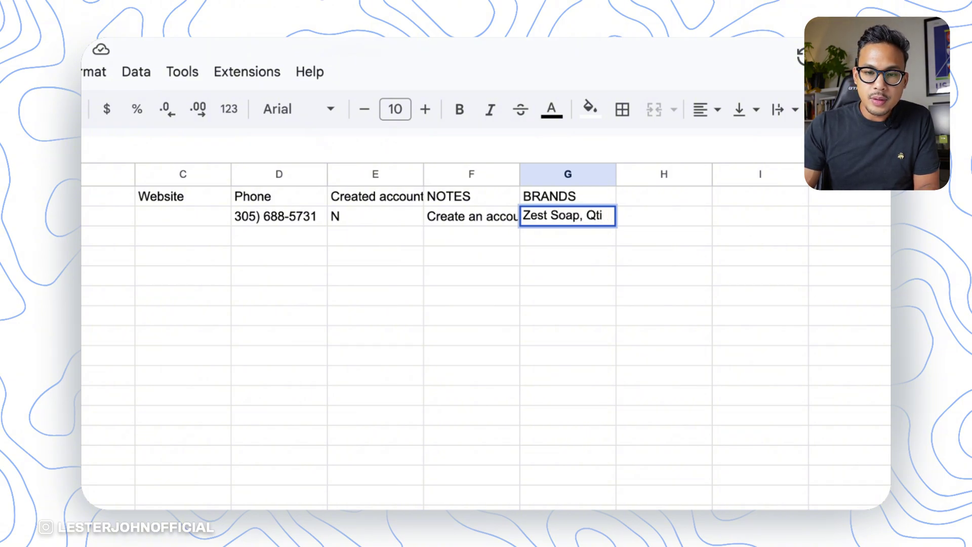
pyautogui.click(578, 263)
# - Move the BRANDS column ahead of the NOTES column
pyautogui.click(571, 175)
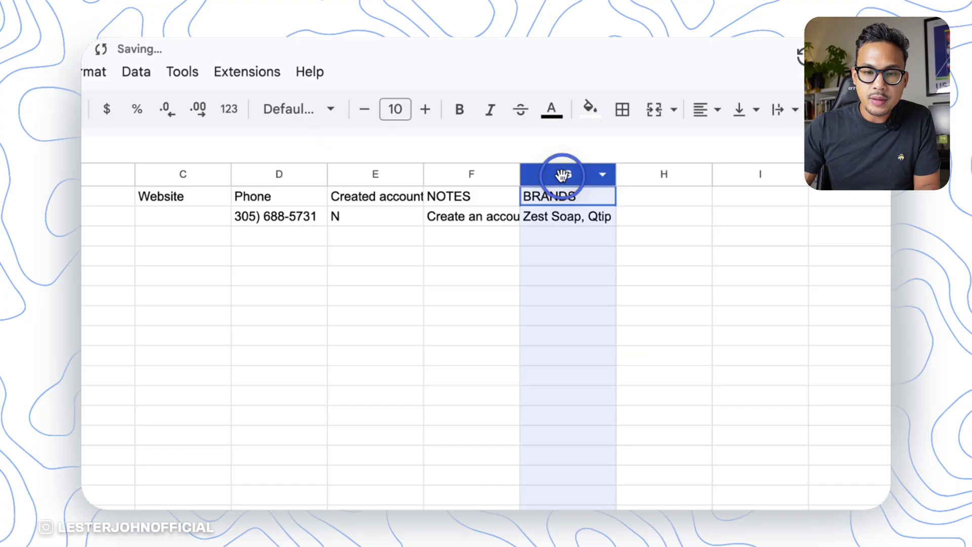
pyautogui.moveTo(559, 178); pyautogui.dragTo(469, 177)
pyautogui.click(551, 197)
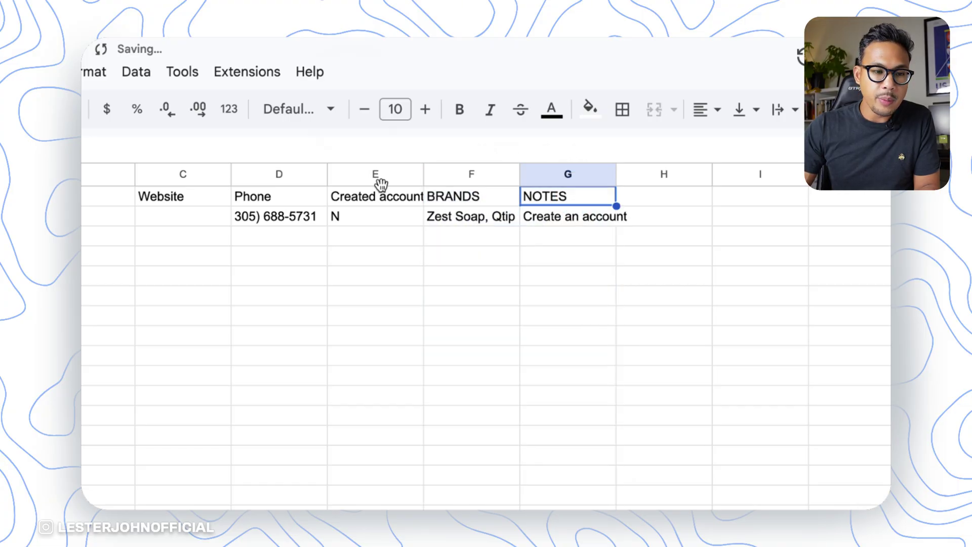
# - Make the header row bold and fill it with yellow
pyautogui.click(0, 193)
pyautogui.press('super+b')
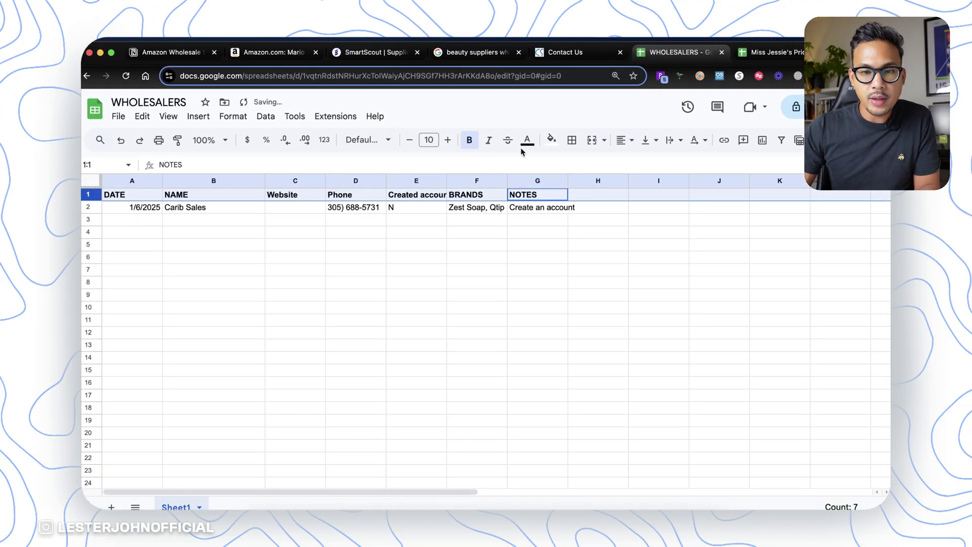
pyautogui.click(551, 139)
pyautogui.click(598, 196)
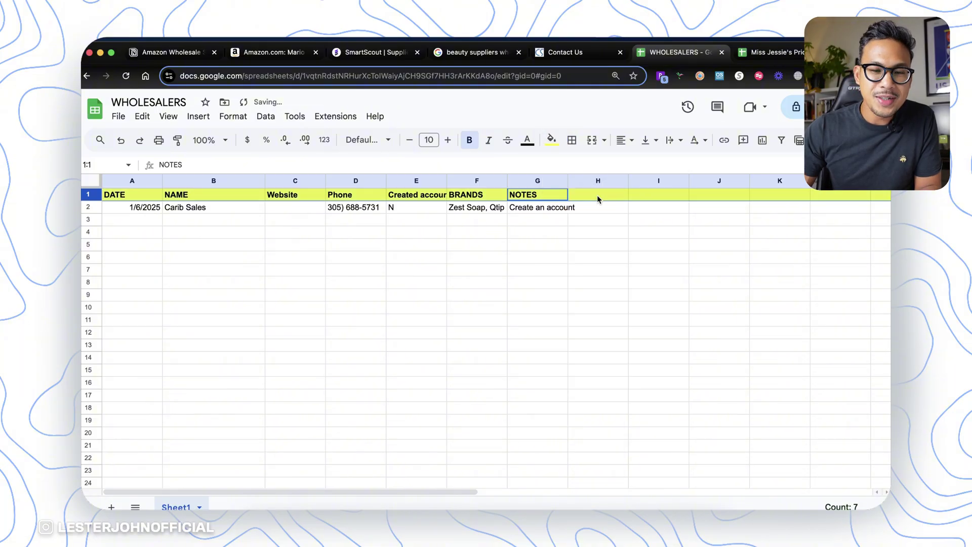
pyautogui.click(494, 287)
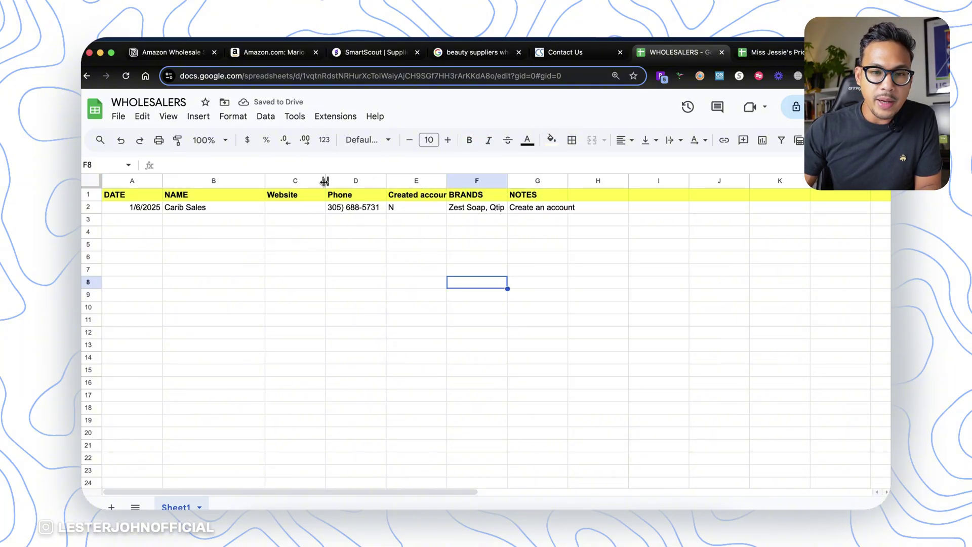
# - Copy the Carib Sales website address into cell C2 and widen the NOTES column
pyautogui.click(581, 53)
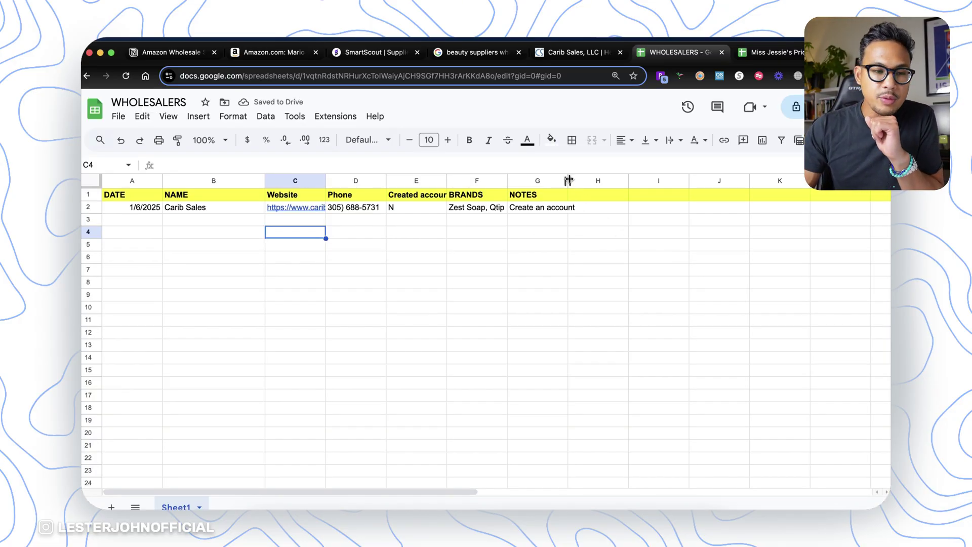
pyautogui.moveTo(569, 180); pyautogui.dragTo(605, 180)
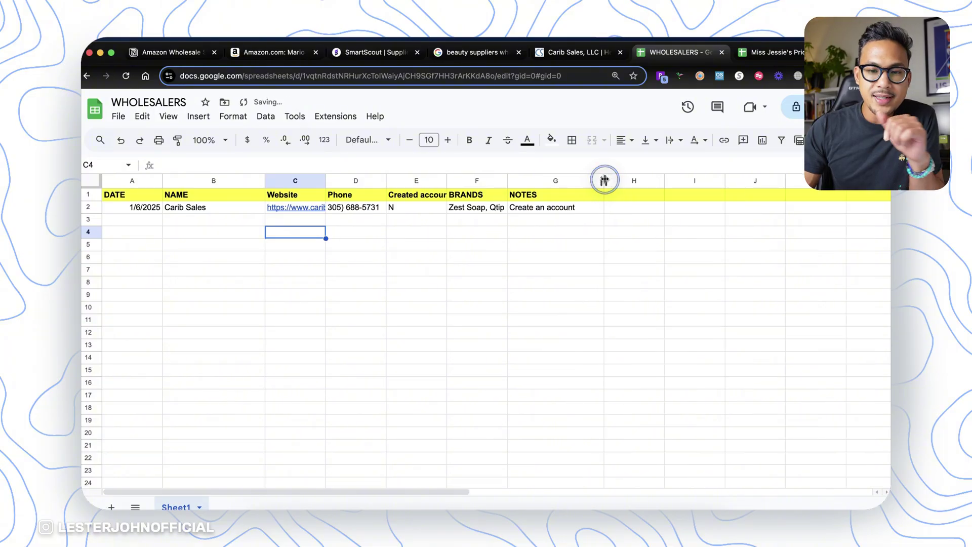
# - Add the column header "Last Contact" in H1
pyautogui.click(630, 199)
pyautogui.write('Las')
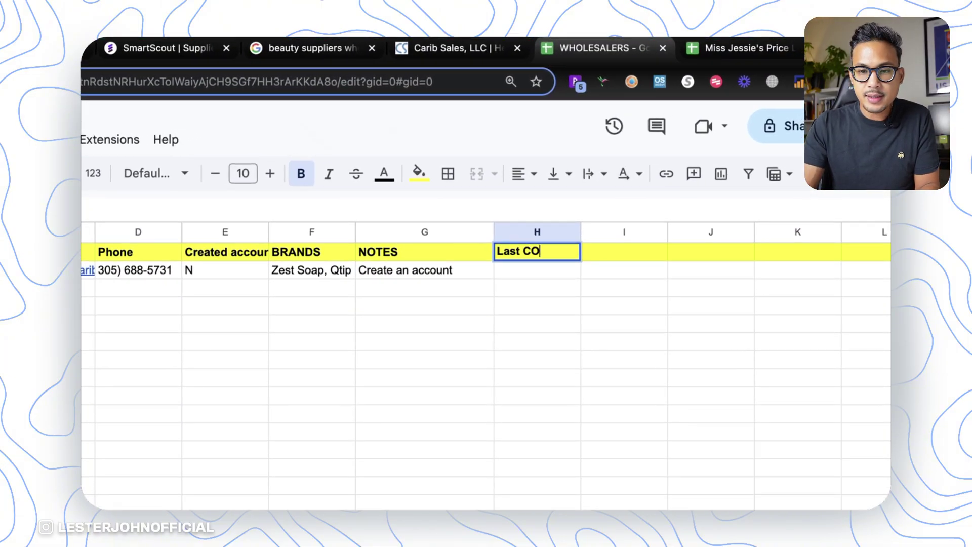
pyautogui.write('t Contact')
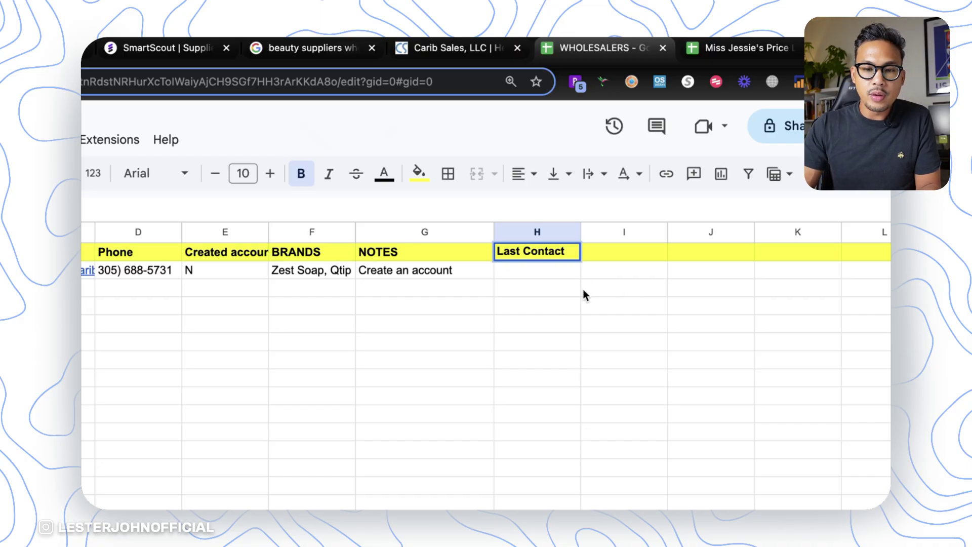
pyautogui.click(474, 274)
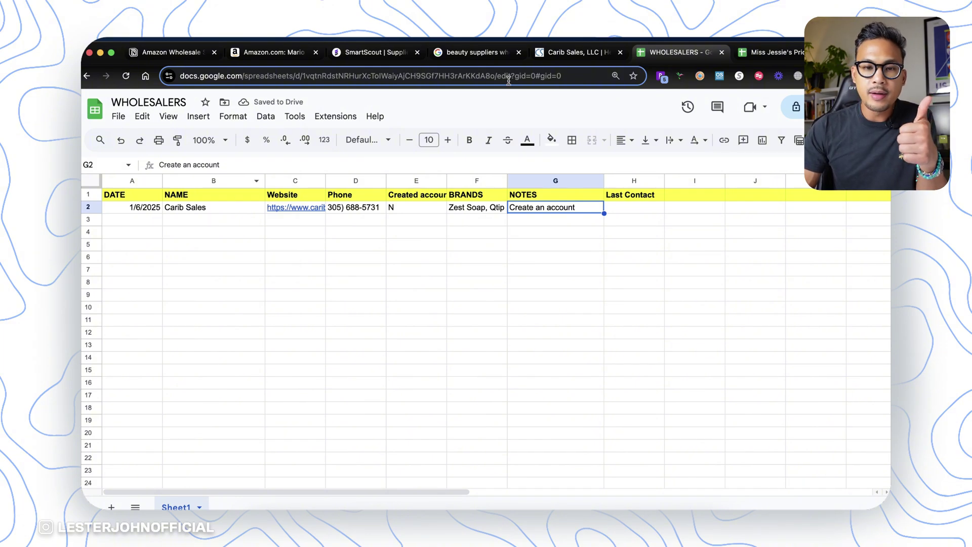
# - Open the C&L Trading of Miami website from the Google beauty supplier results and review its home page for brands and contact details
pyautogui.click(476, 52)
pyautogui.click(331, 328)
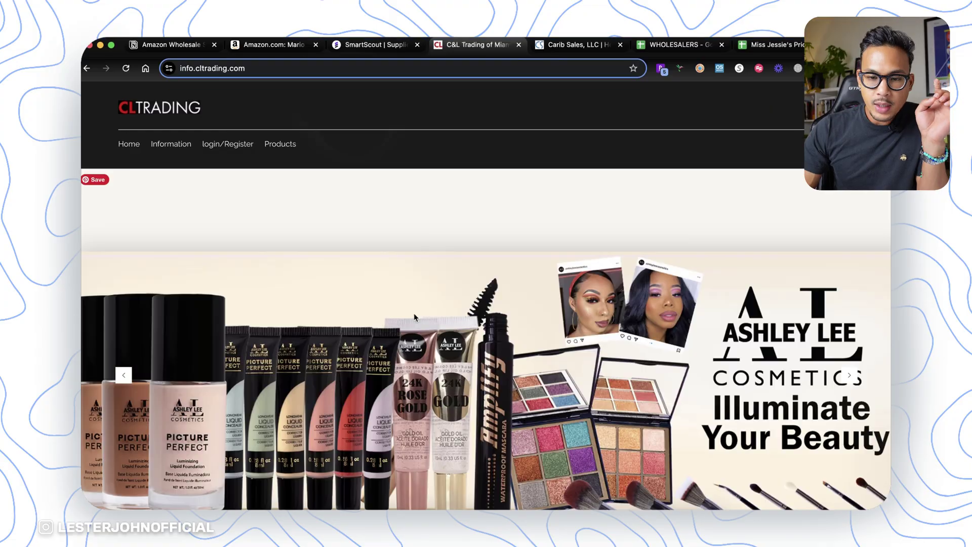
pyautogui.scroll(-10, 414, 317)
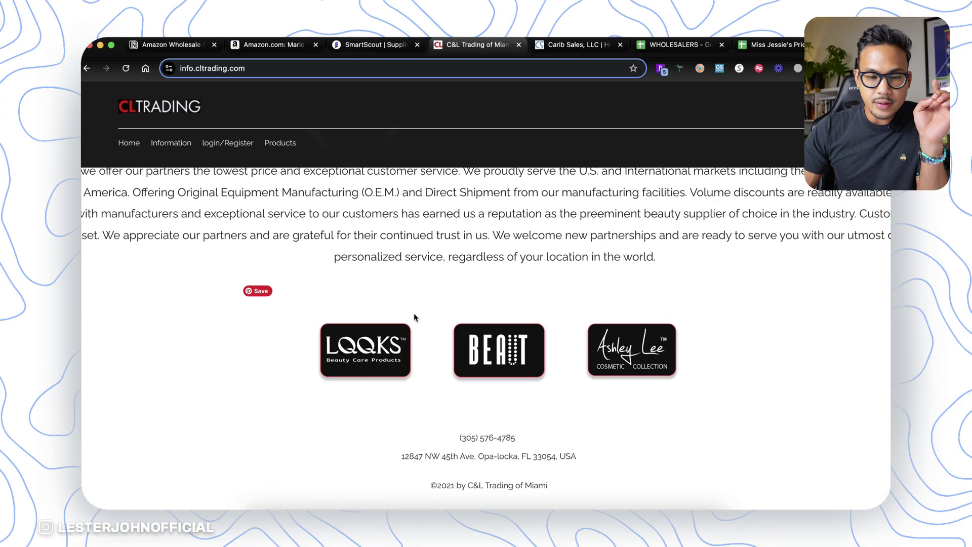
pyautogui.scroll(10, 414, 317)
# - Open the C&L Trading product catalogue and browse the listed beauty products and brands
pyautogui.click(282, 143)
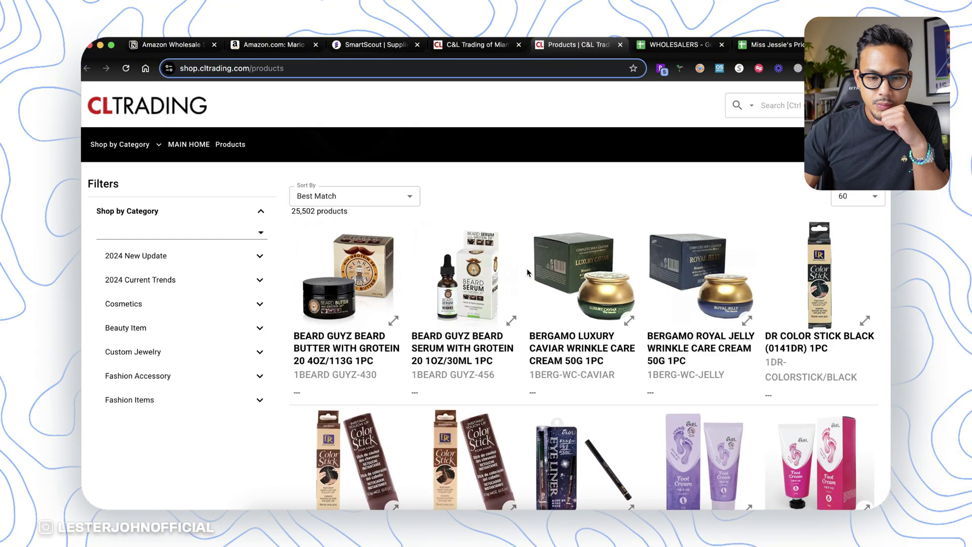
pyautogui.scroll(-6, 527, 273)
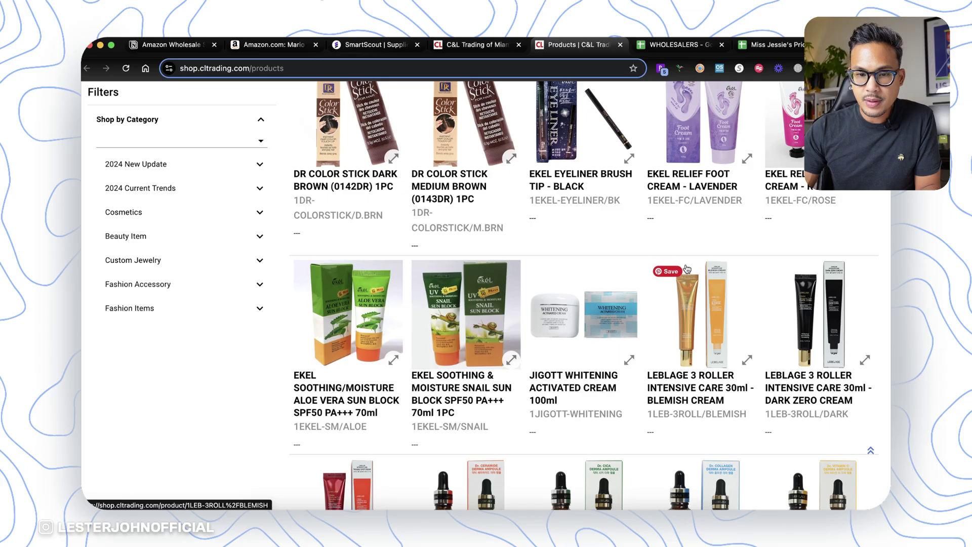
pyautogui.scroll(-7, 686, 268)
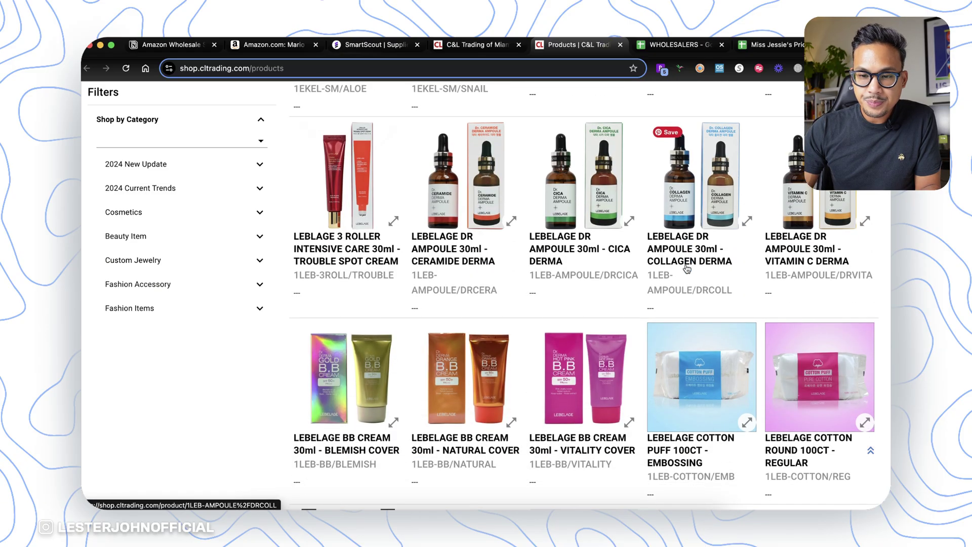
pyautogui.scroll(-8, 686, 268)
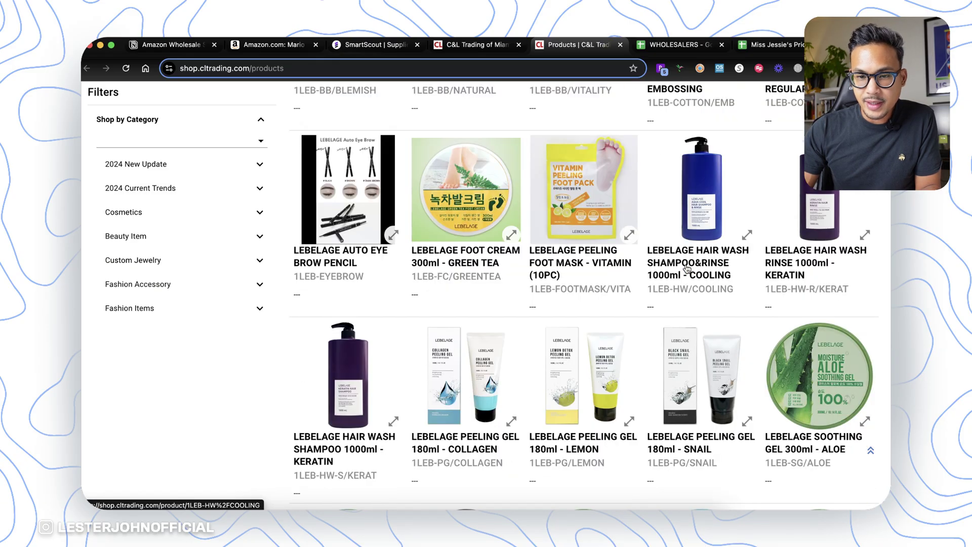
pyautogui.scroll(-12, 687, 269)
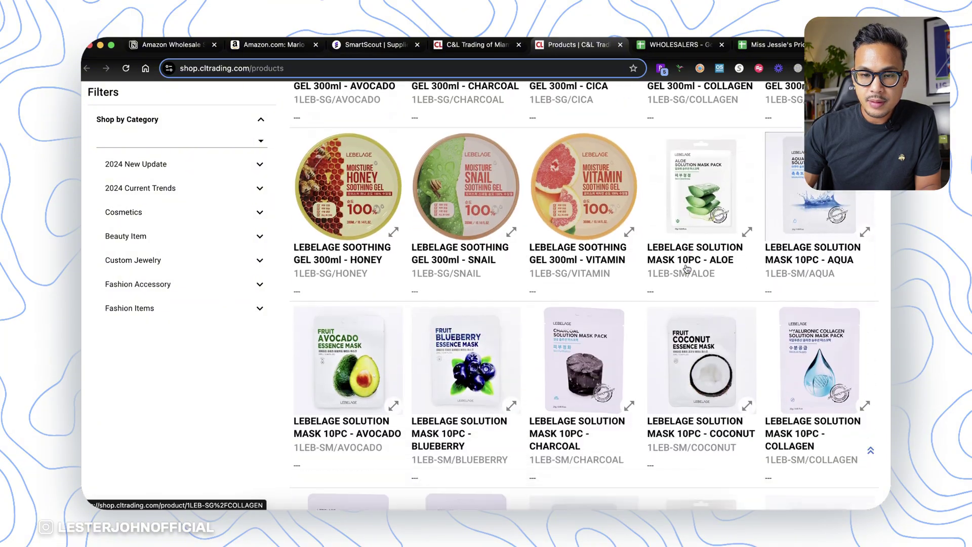
# - Browse the C&L Trading product list and examine the subcategories under Cosmetics and Fashion Items in the category filters
pyautogui.scroll(-9, 687, 268)
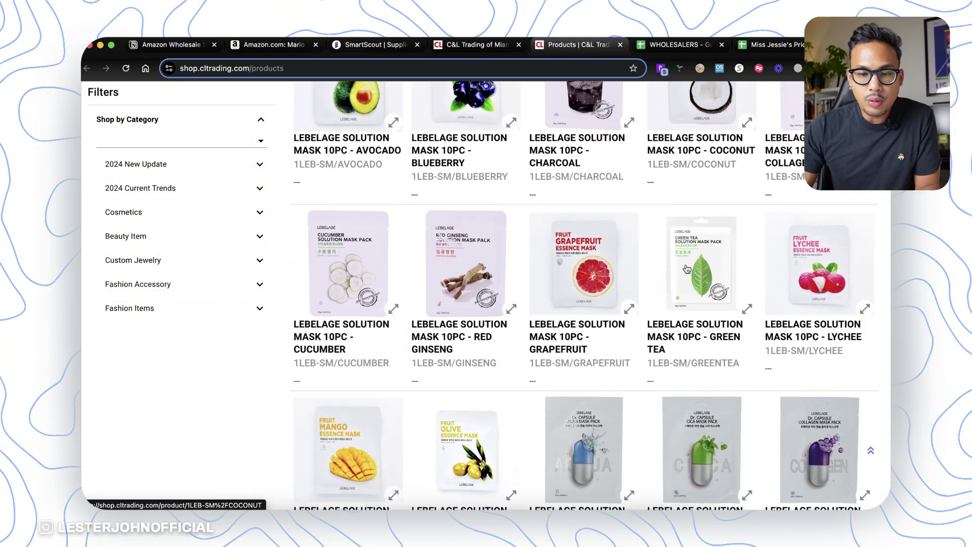
pyautogui.scroll(-5, 687, 269)
pyautogui.scroll(15, 687, 268)
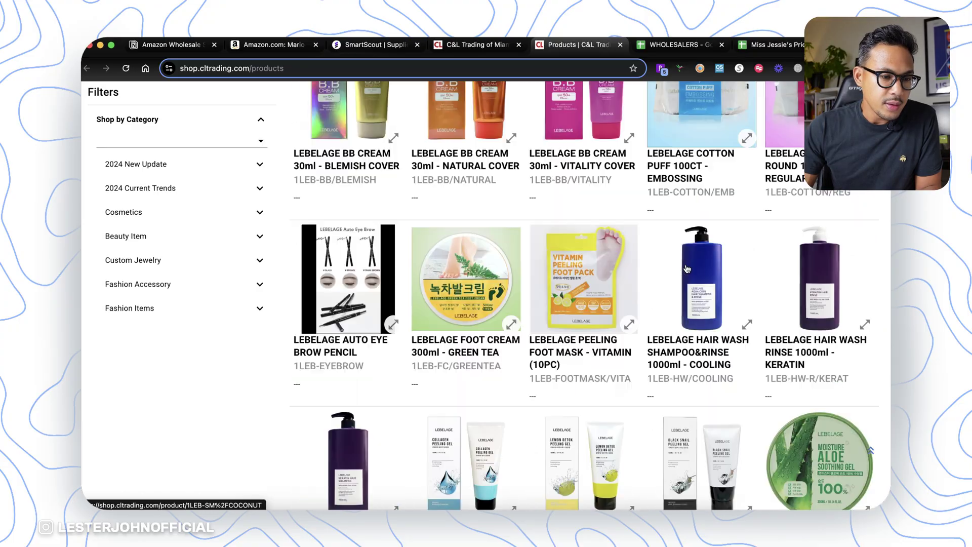
pyautogui.scroll(5, 247, 221)
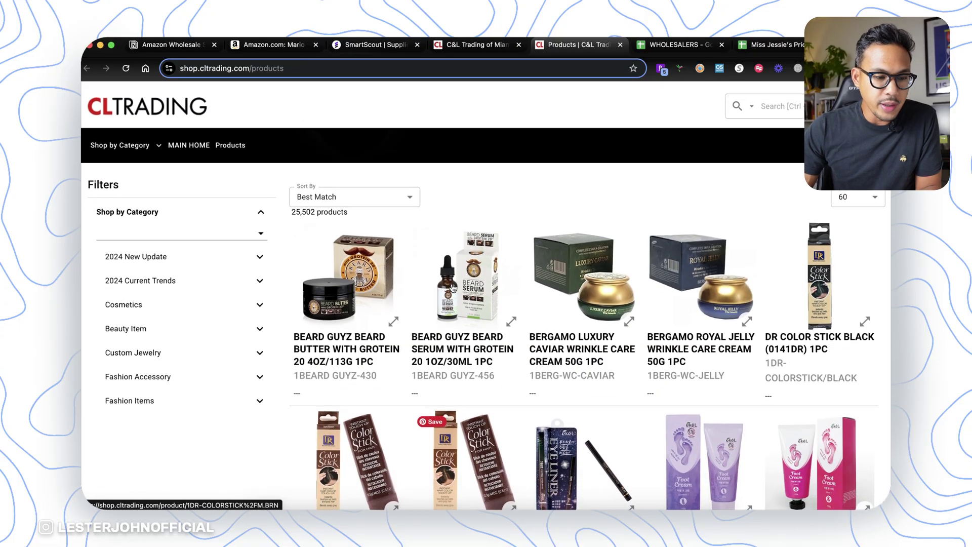
pyautogui.scroll(-3, 257, 403)
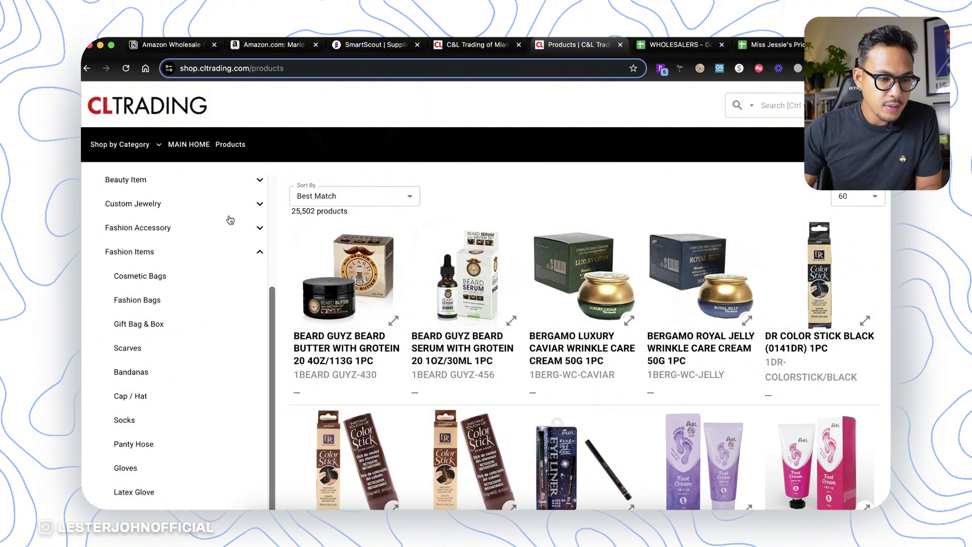
pyautogui.scroll(5, 230, 236)
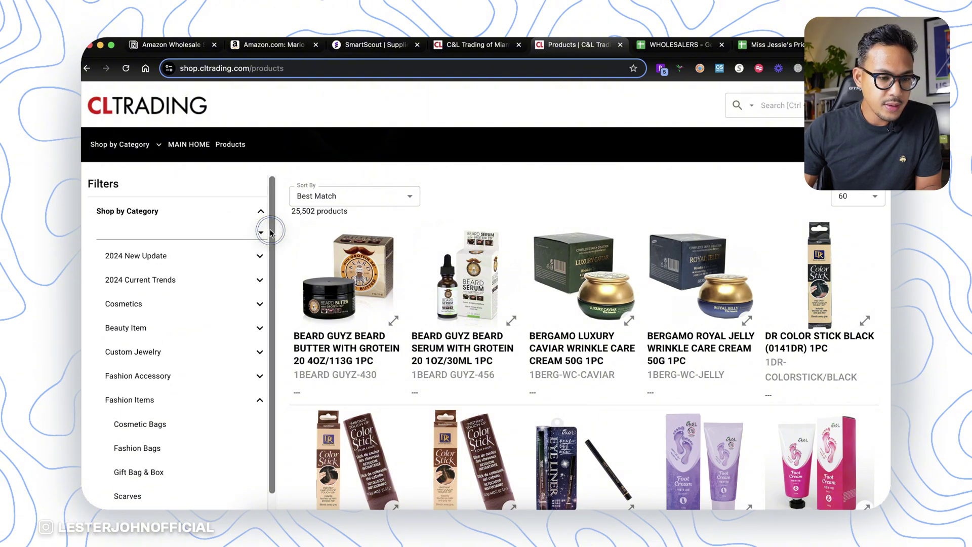
pyautogui.scroll(-3, 198, 409)
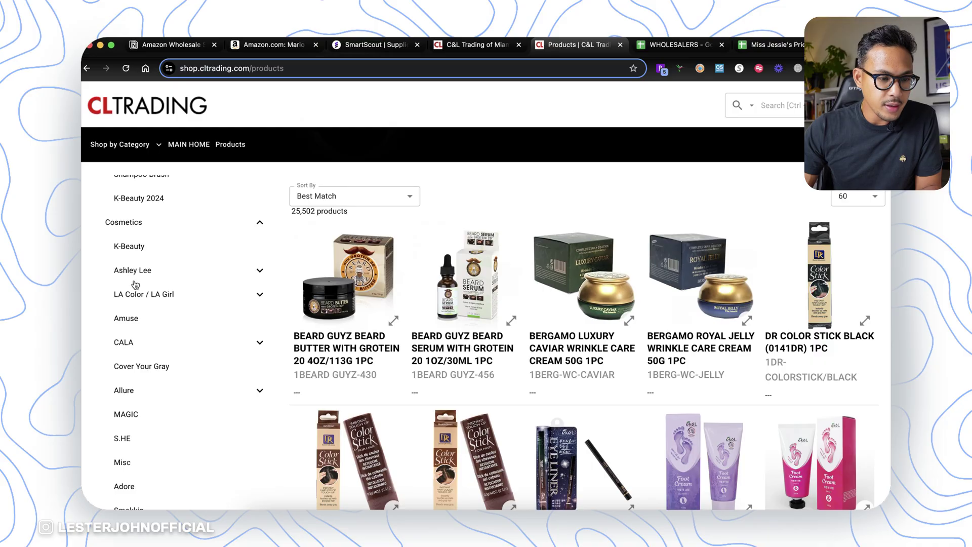
pyautogui.scroll(-4, 137, 333)
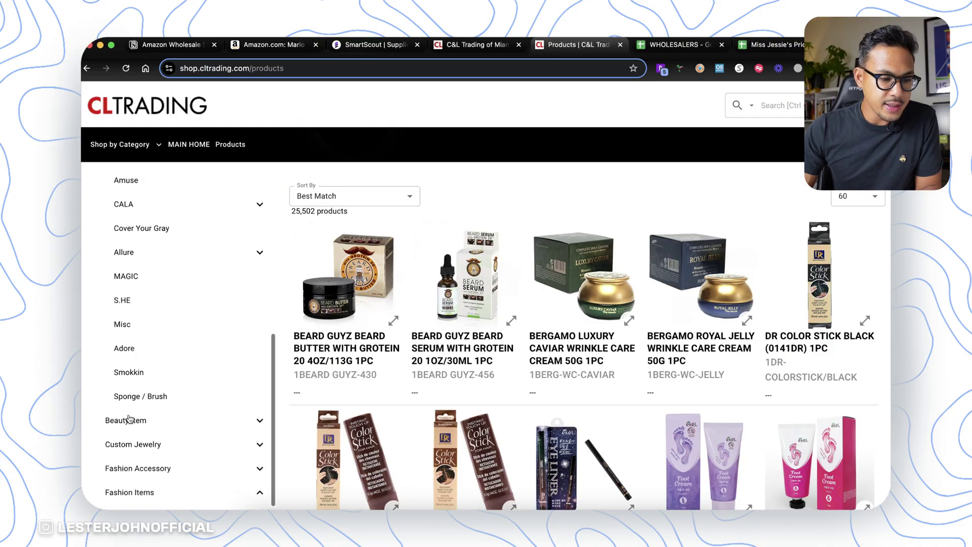
pyautogui.scroll(-1, 129, 419)
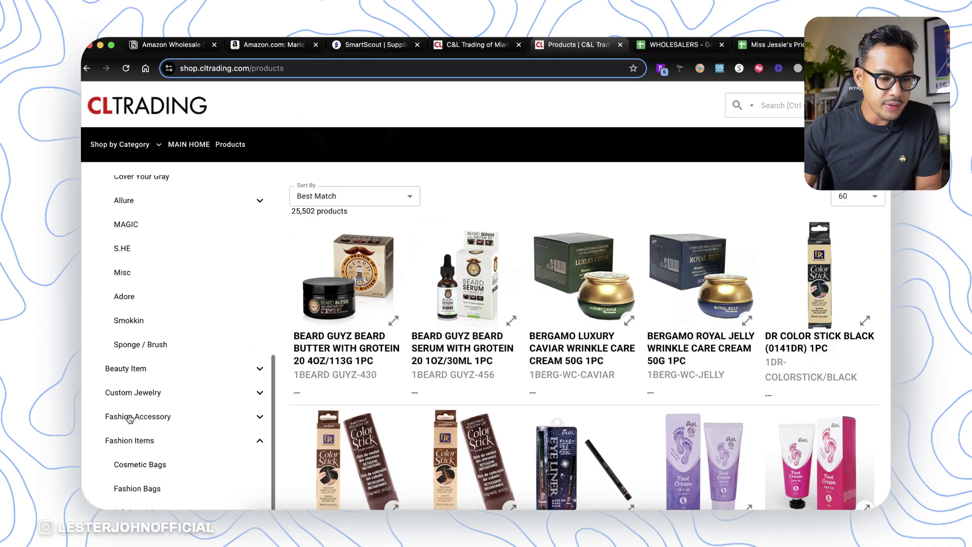
# - Return to the Google beauty supplier results for Miami and open the Jinny Beauty Supply website in a new tab
pyautogui.click(480, 48)
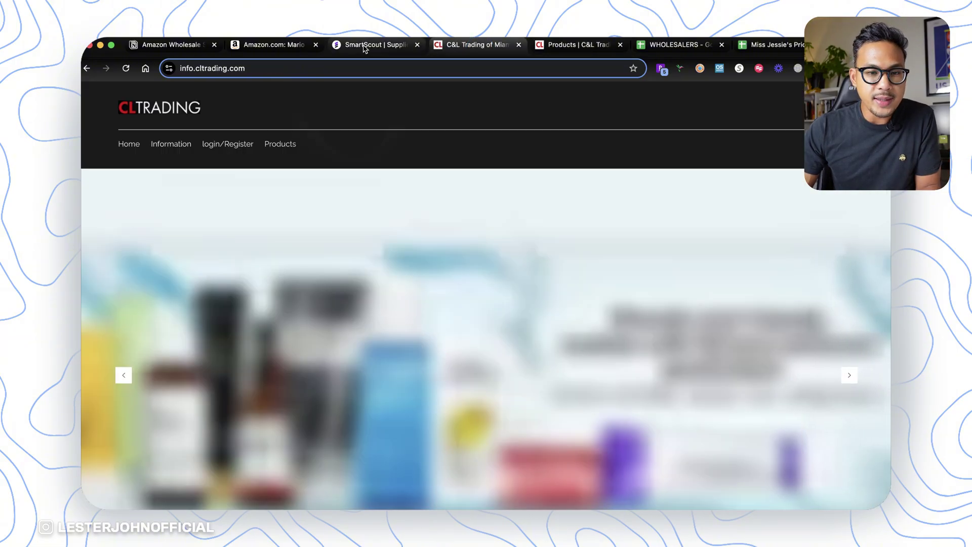
pyautogui.click(415, 50)
pyautogui.hotkey('ctrl', 'Tab')
pyautogui.press('super+bracketleft')
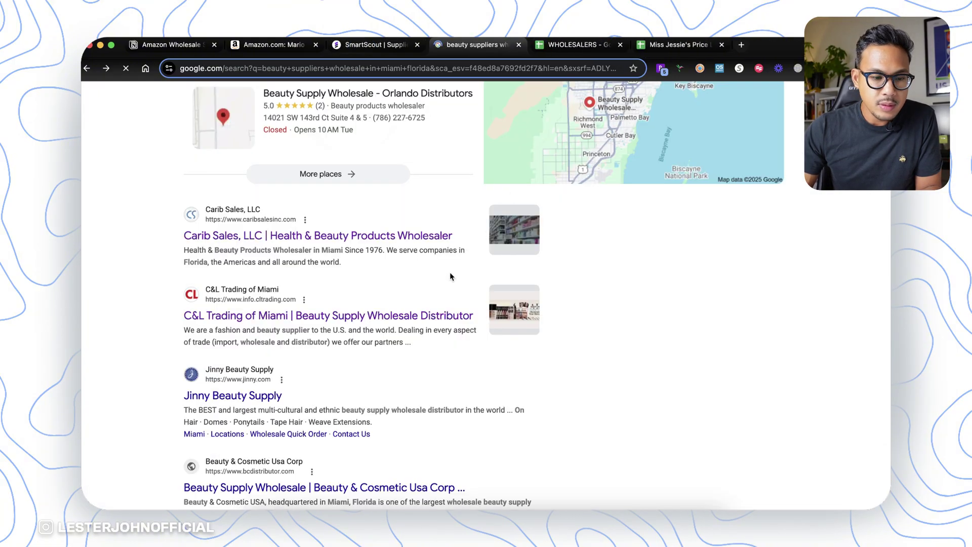
pyautogui.scroll(-3, 435, 294)
pyautogui.keyDown('super'); pyautogui.click(268, 287); pyautogui.keyUp('super')
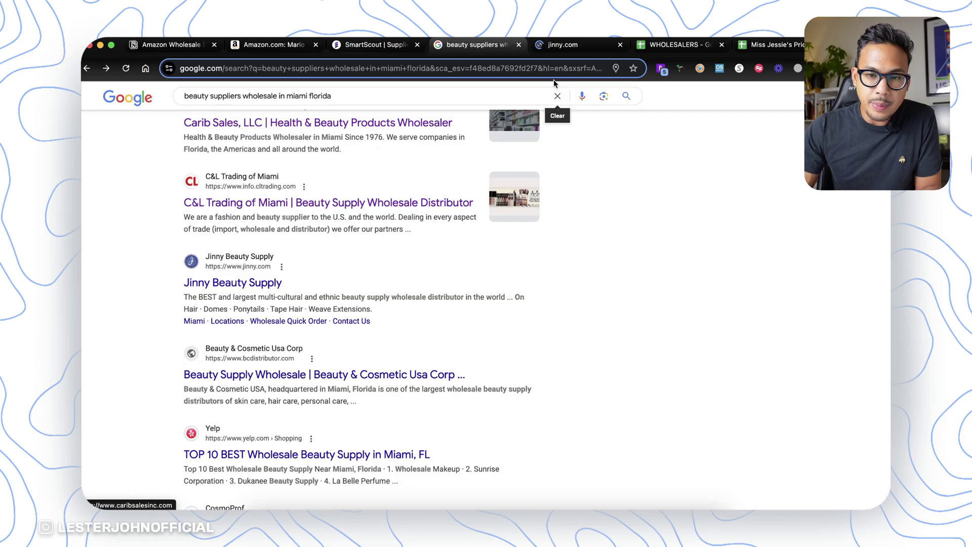
pyautogui.click(564, 46)
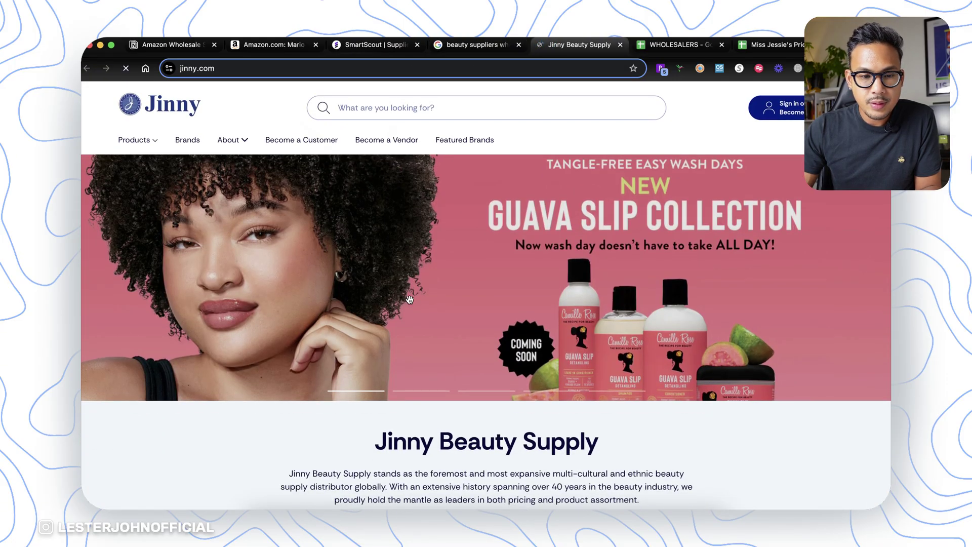
# - Look over the Jinny home page down to its footer, and examine the brands listed on its All Brands page
pyautogui.scroll(-15, 411, 303)
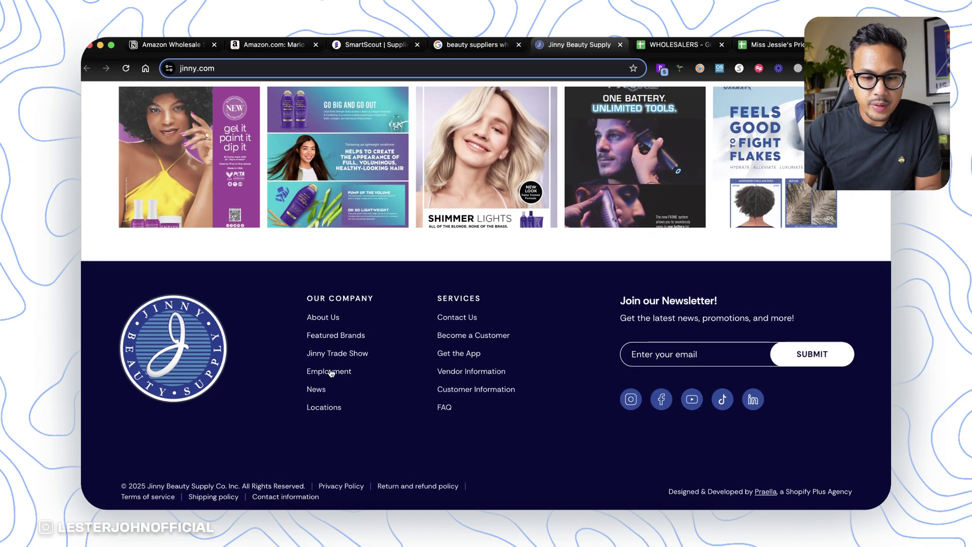
pyautogui.scroll(15, 478, 367)
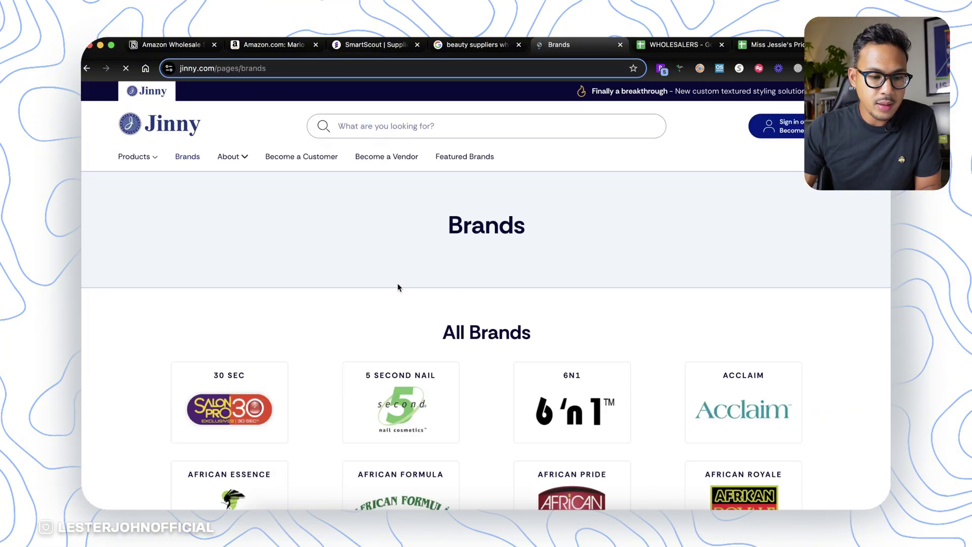
pyautogui.scroll(-10, 397, 285)
pyautogui.scroll(-3, 665, 278)
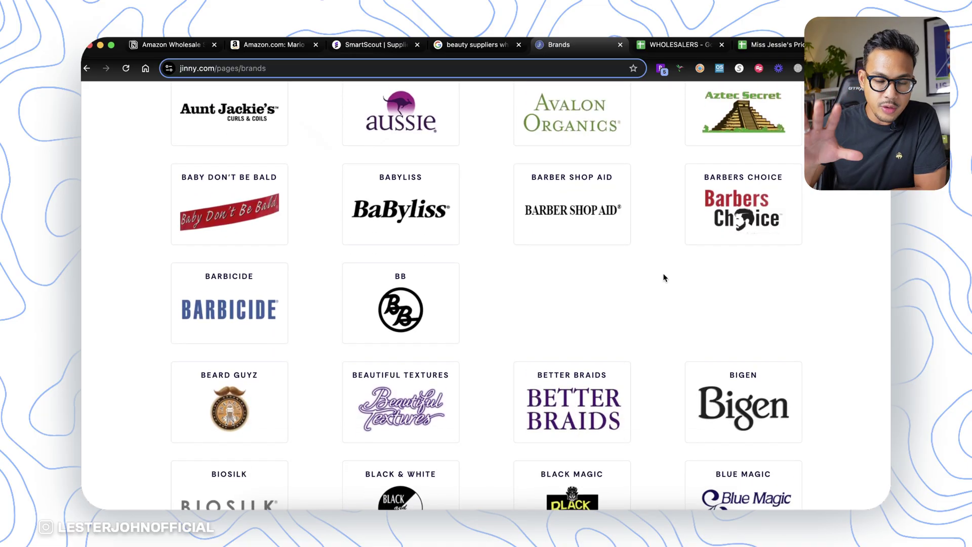
pyautogui.scroll(-8, 665, 277)
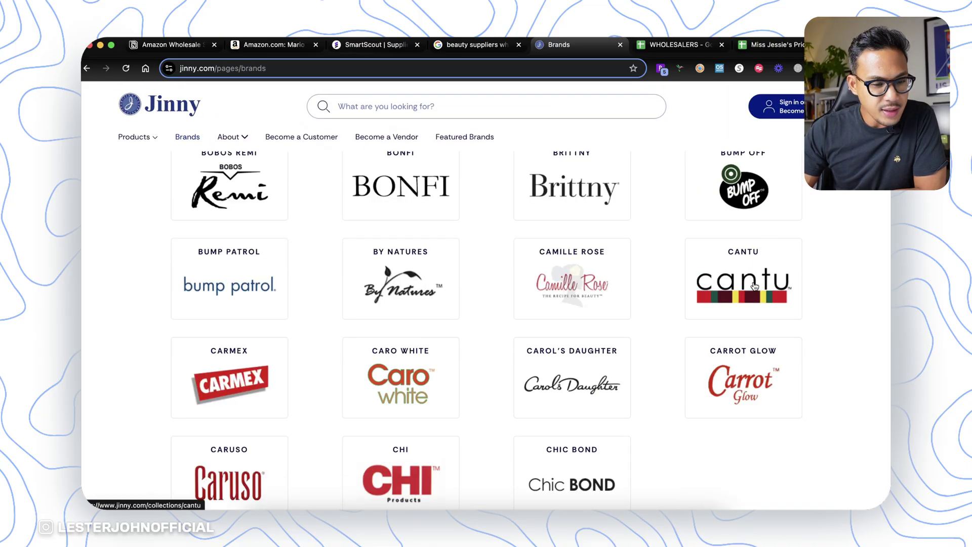
pyautogui.scroll(-5, 754, 286)
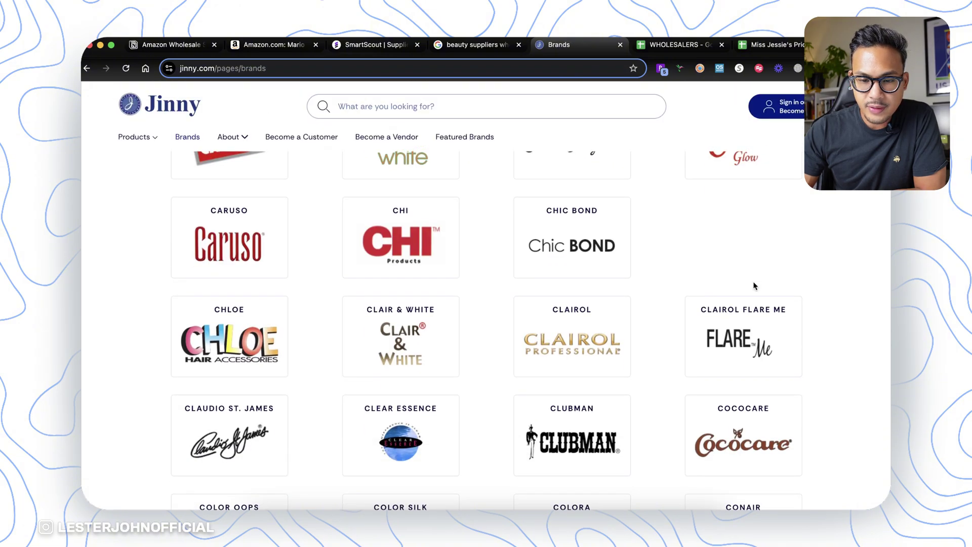
pyautogui.scroll(-3, 649, 358)
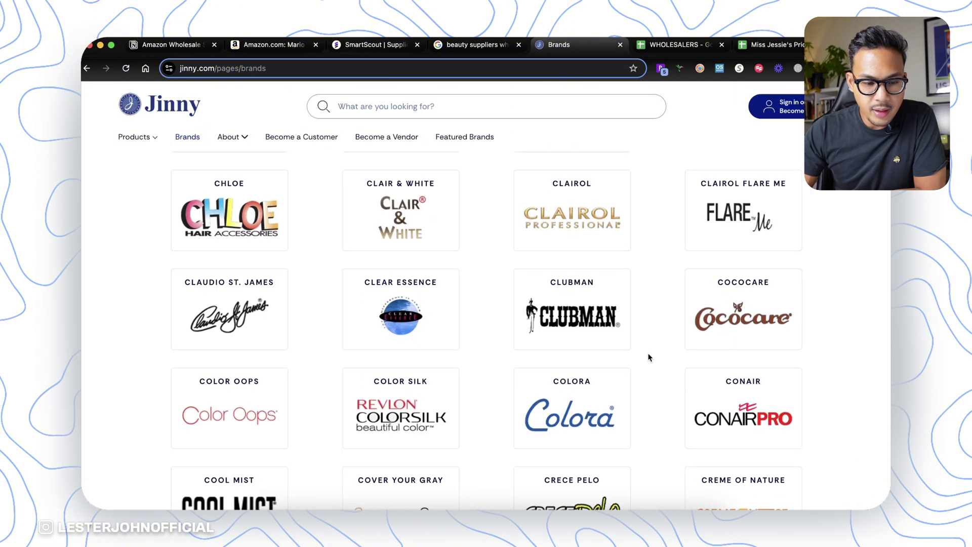
pyautogui.scroll(-3, 650, 357)
pyautogui.scroll(-6, 649, 357)
pyautogui.scroll(3, 650, 357)
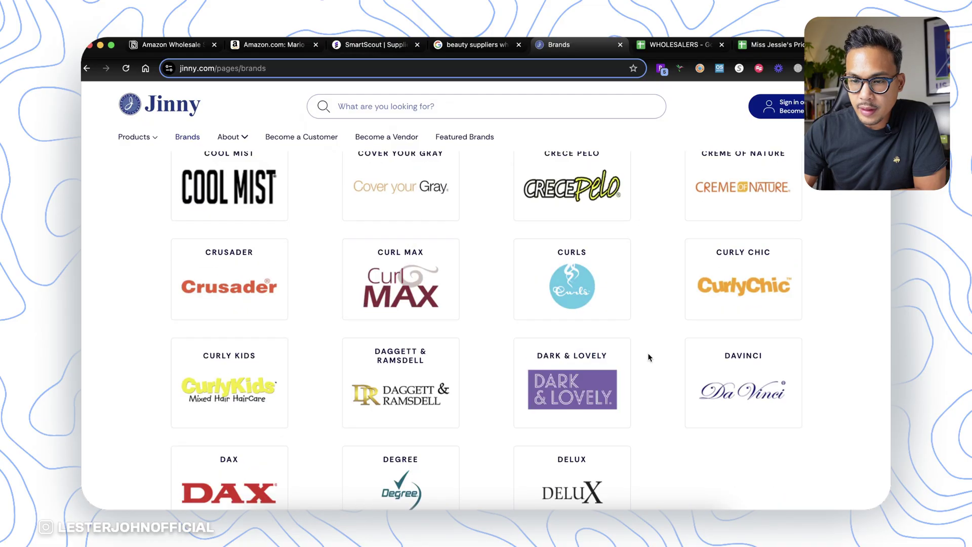
pyautogui.scroll(-10, 607, 498)
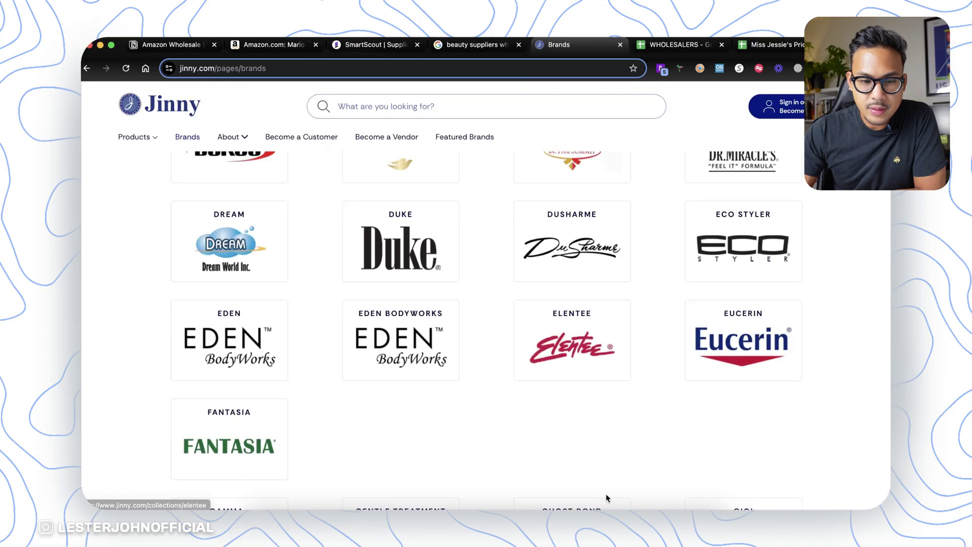
pyautogui.scroll(2, 608, 498)
pyautogui.scroll(1, 608, 498)
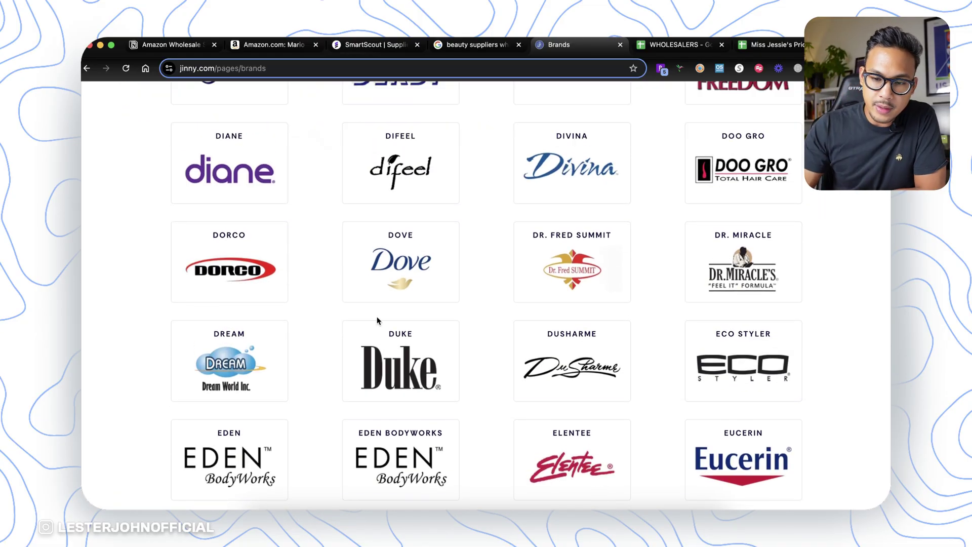
pyautogui.scroll(-2, 409, 319)
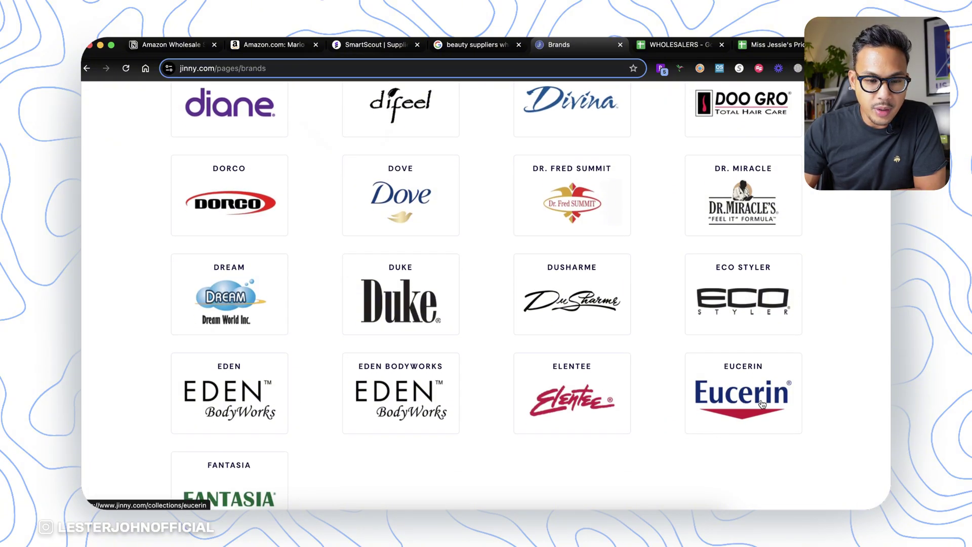
pyautogui.scroll(-6, 453, 299)
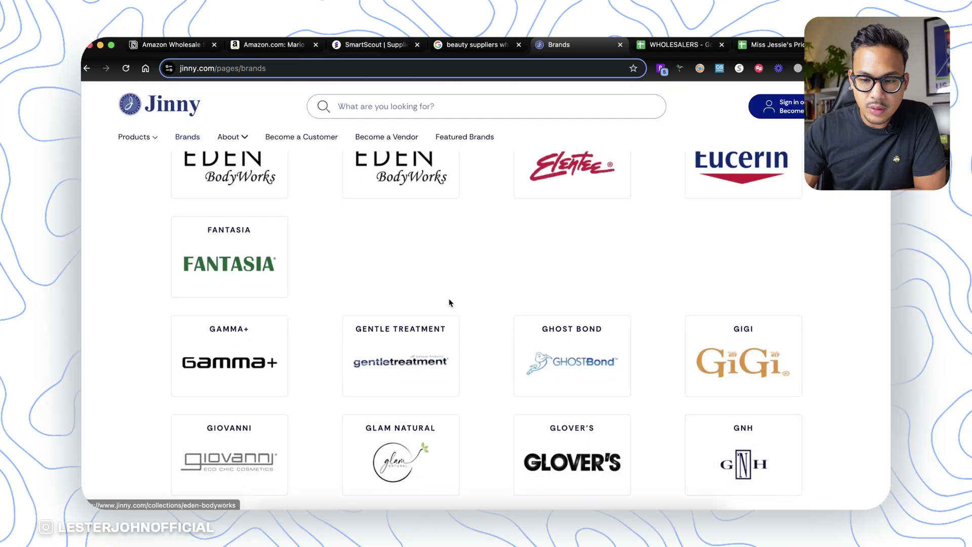
pyautogui.scroll(20, 450, 303)
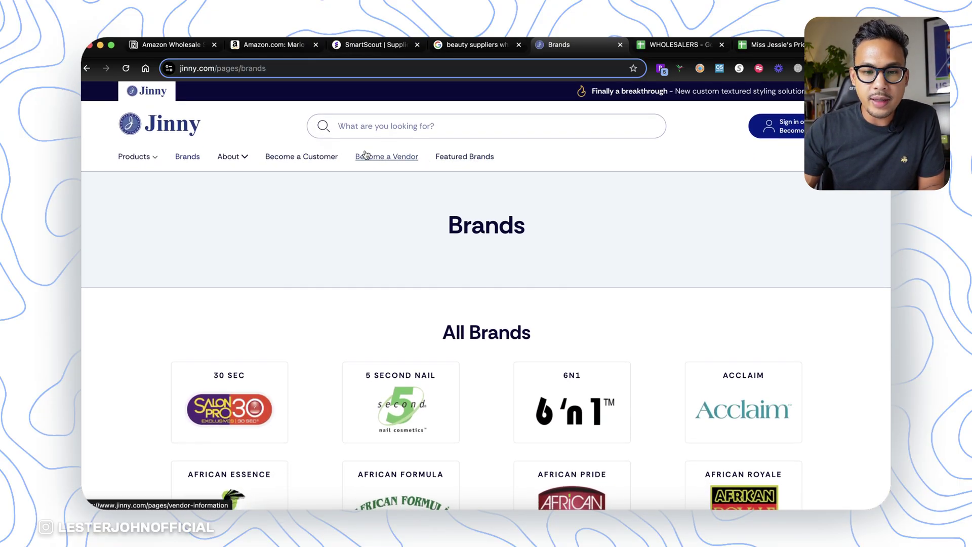
pyautogui.scroll(-20, 514, 269)
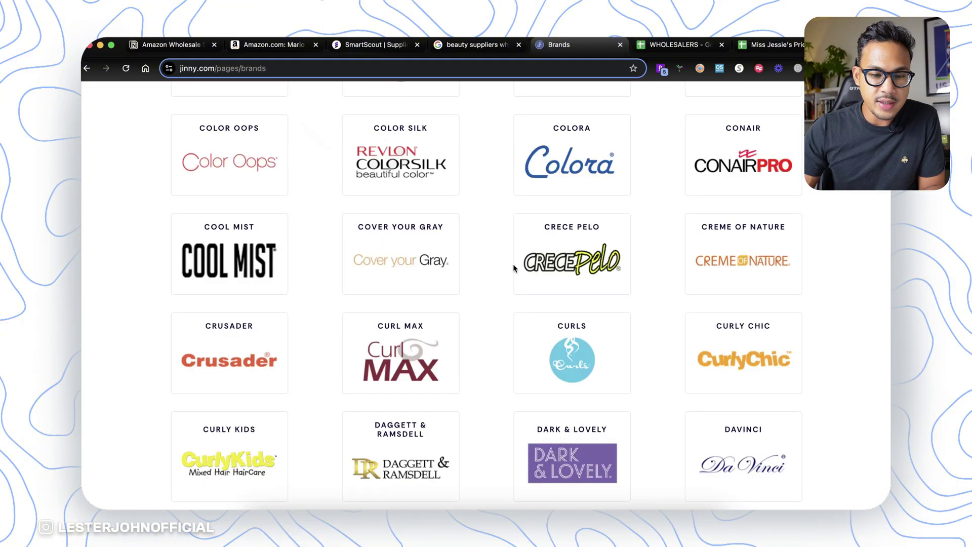
pyautogui.scroll(20, 515, 269)
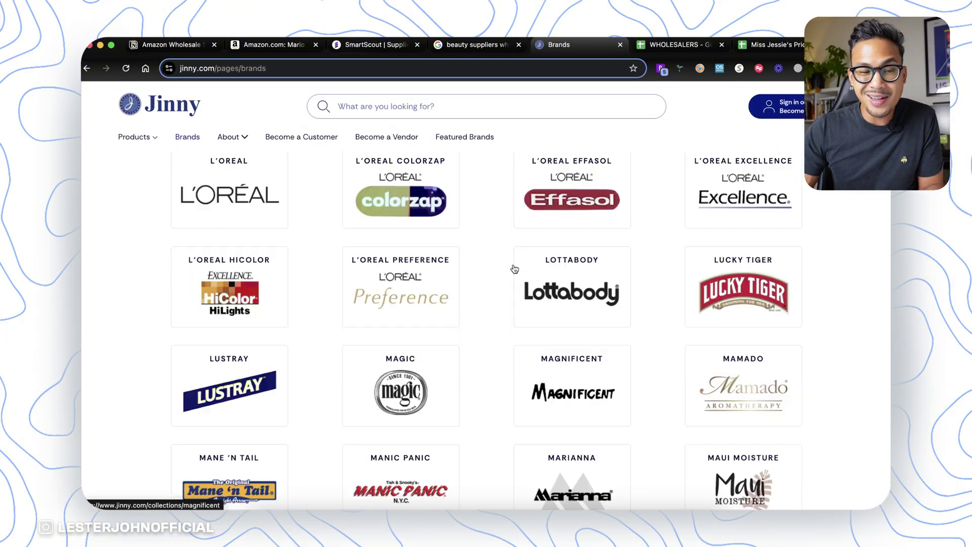